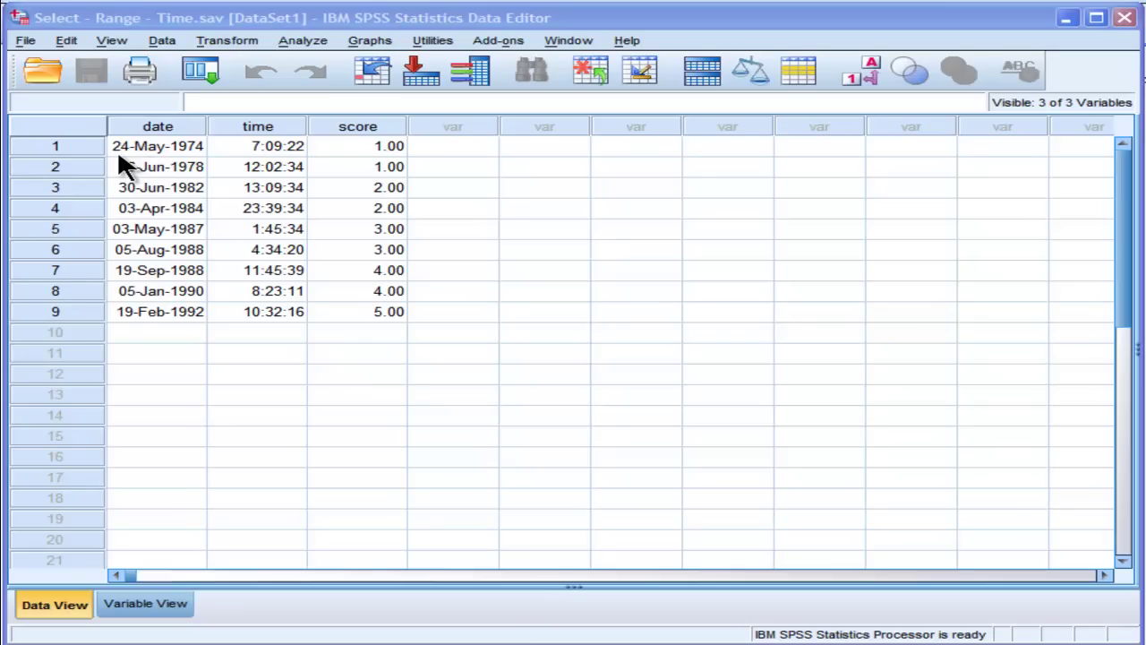
# Step: Review the date, time and score columns of Time.sav, then bring up the Data menu
pyautogui.click(171, 128)
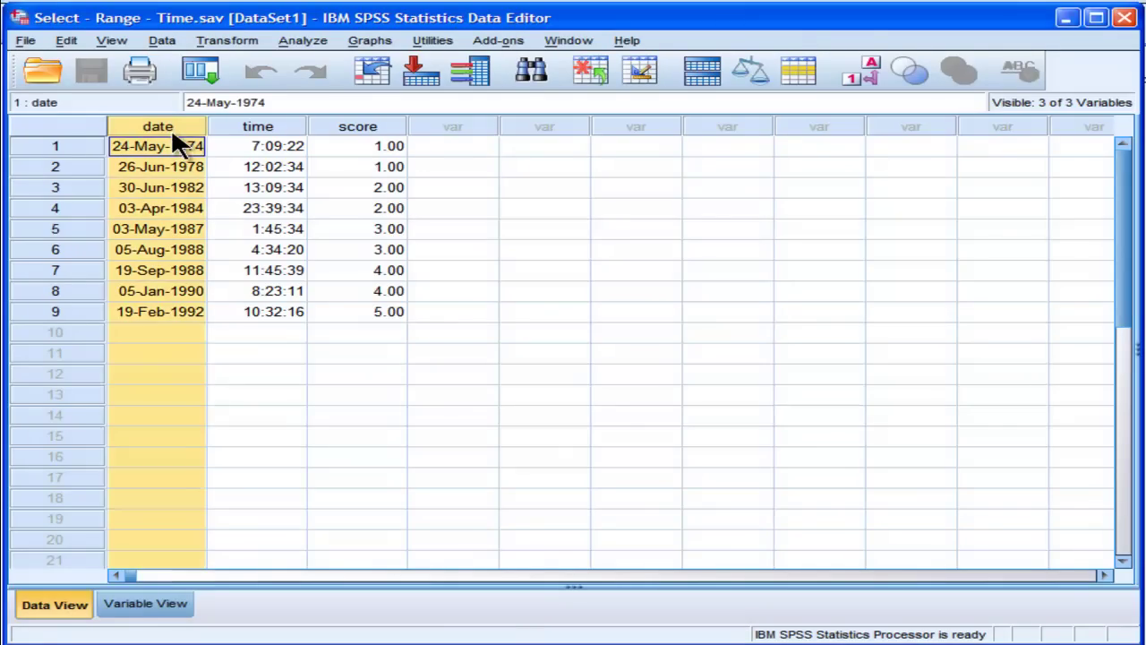
pyautogui.click(264, 129)
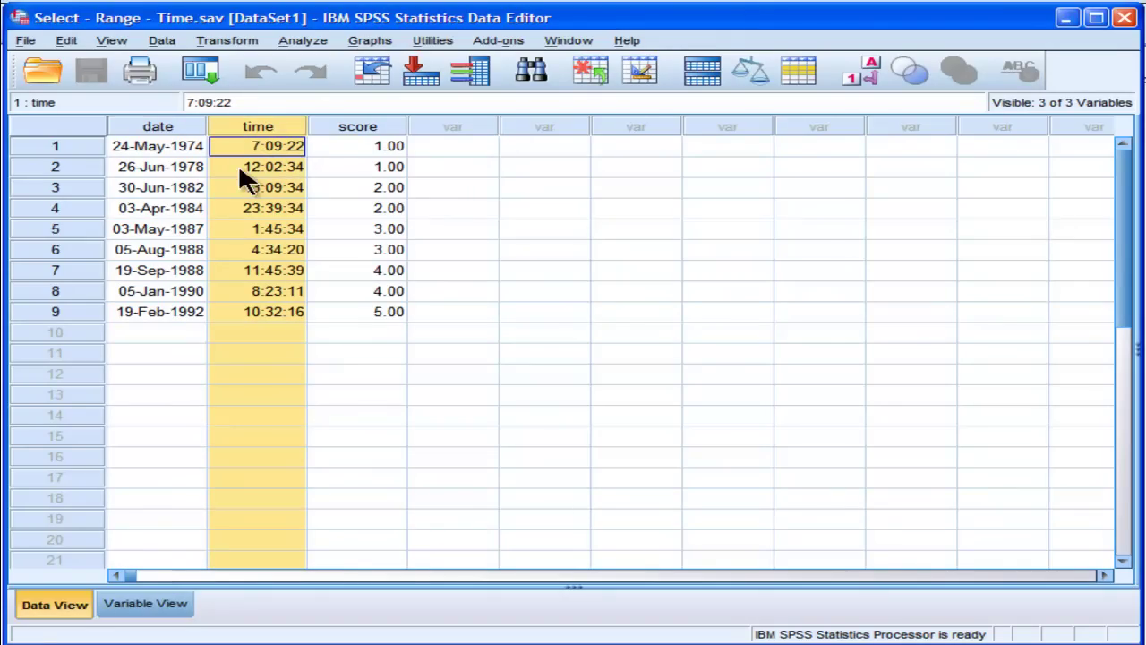
pyautogui.click(254, 146)
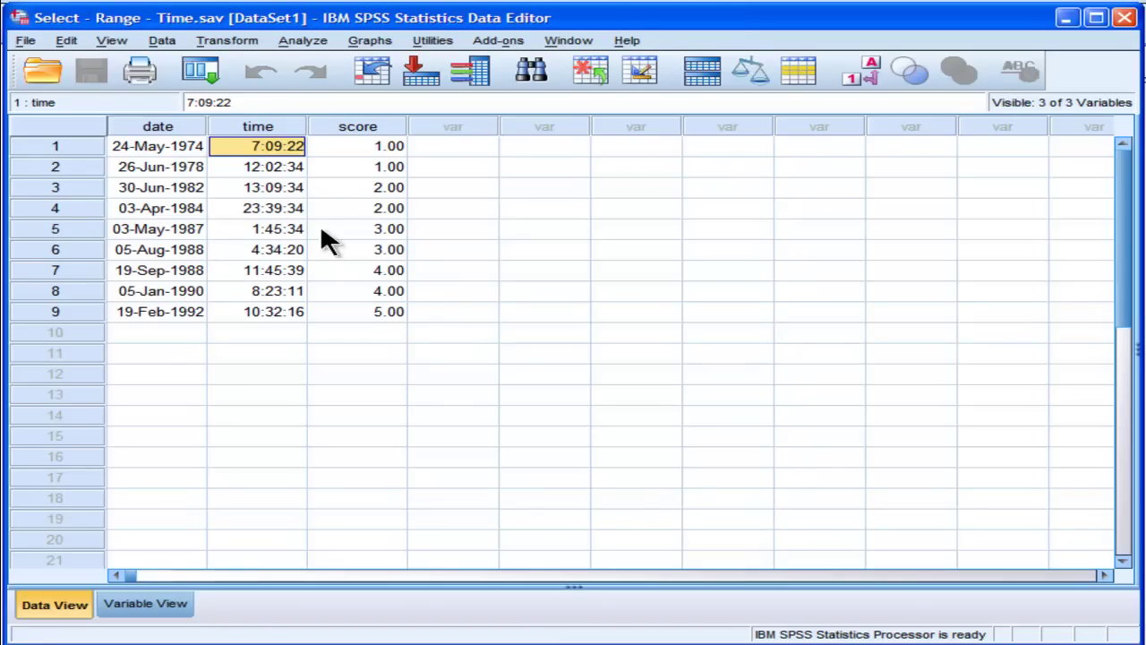
pyautogui.click(385, 127)
pyautogui.click(262, 151)
pyautogui.click(162, 41)
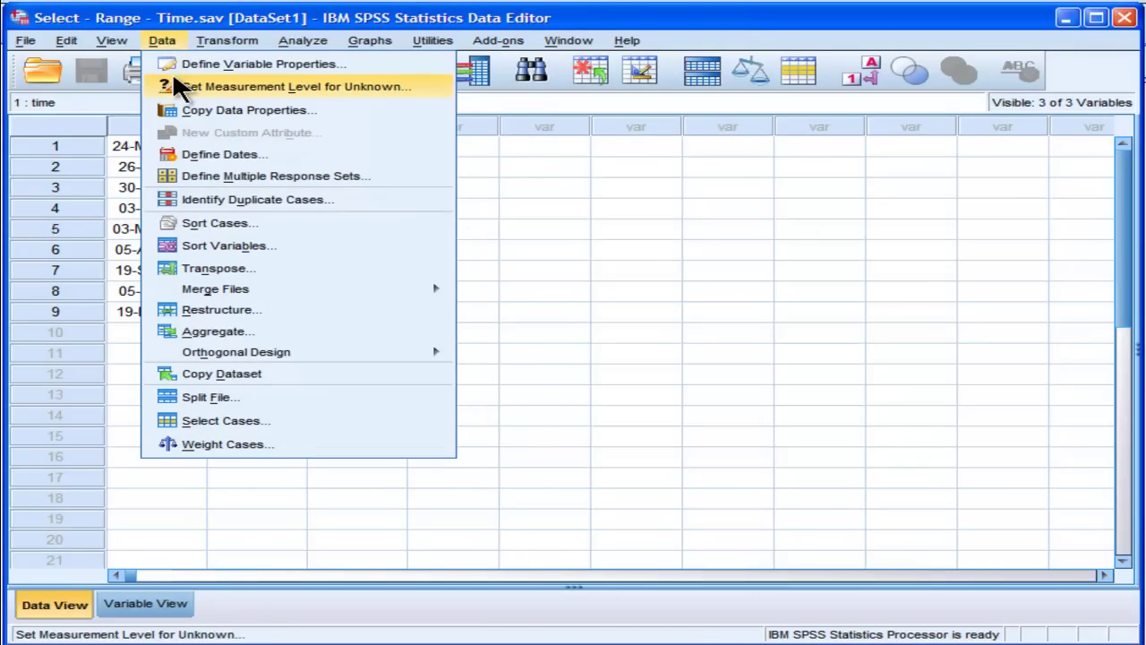
# Step: Start an 'If condition is satisfied' case selection and list the Search functions in the expression builder
pyautogui.click(201, 422)
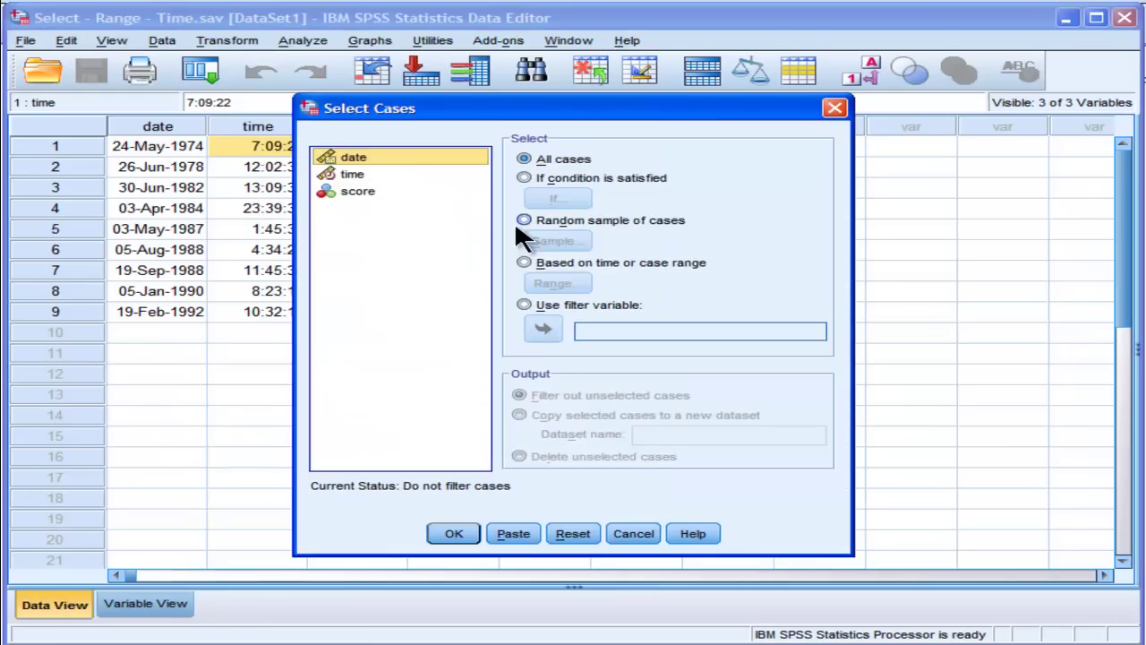
pyautogui.click(545, 177)
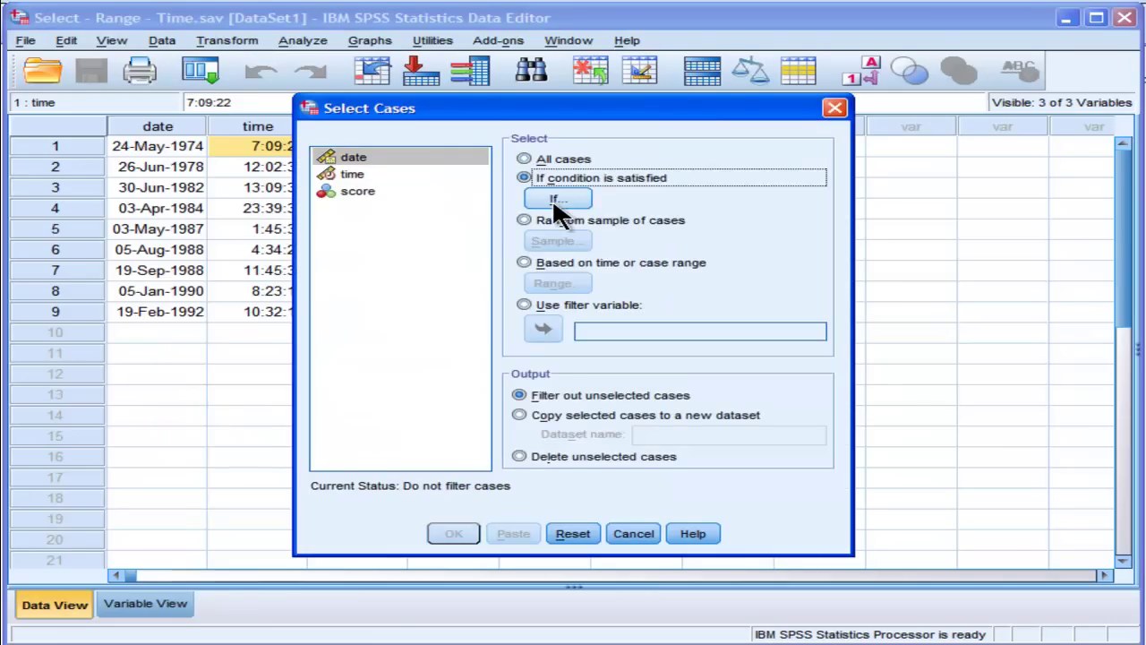
pyautogui.click(554, 199)
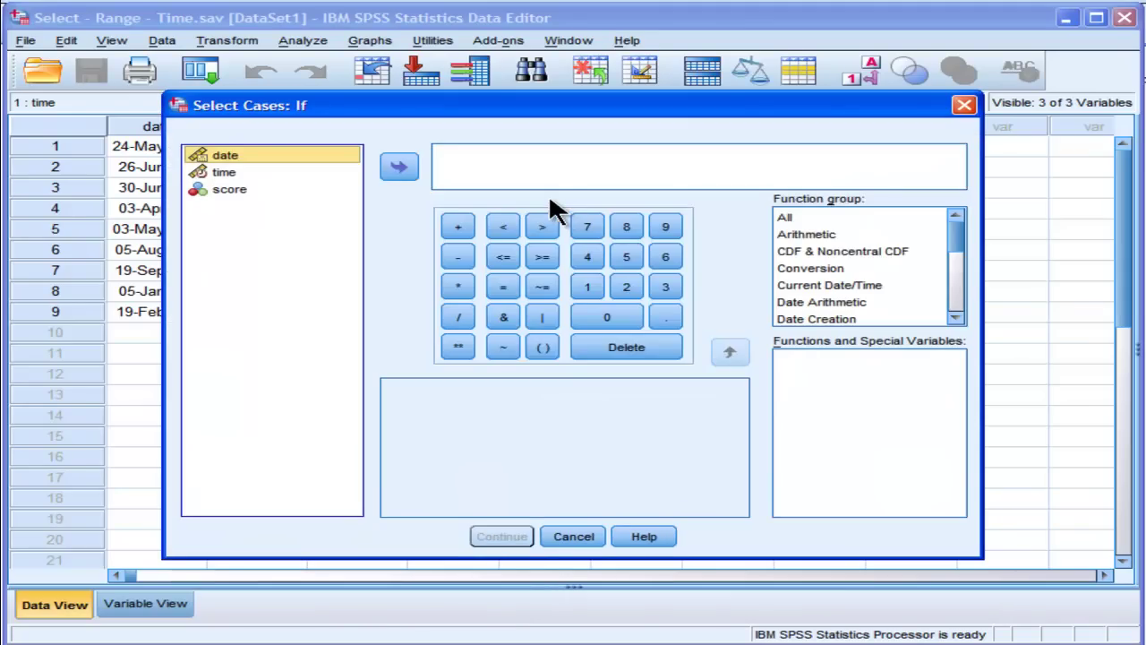
pyautogui.click(788, 217)
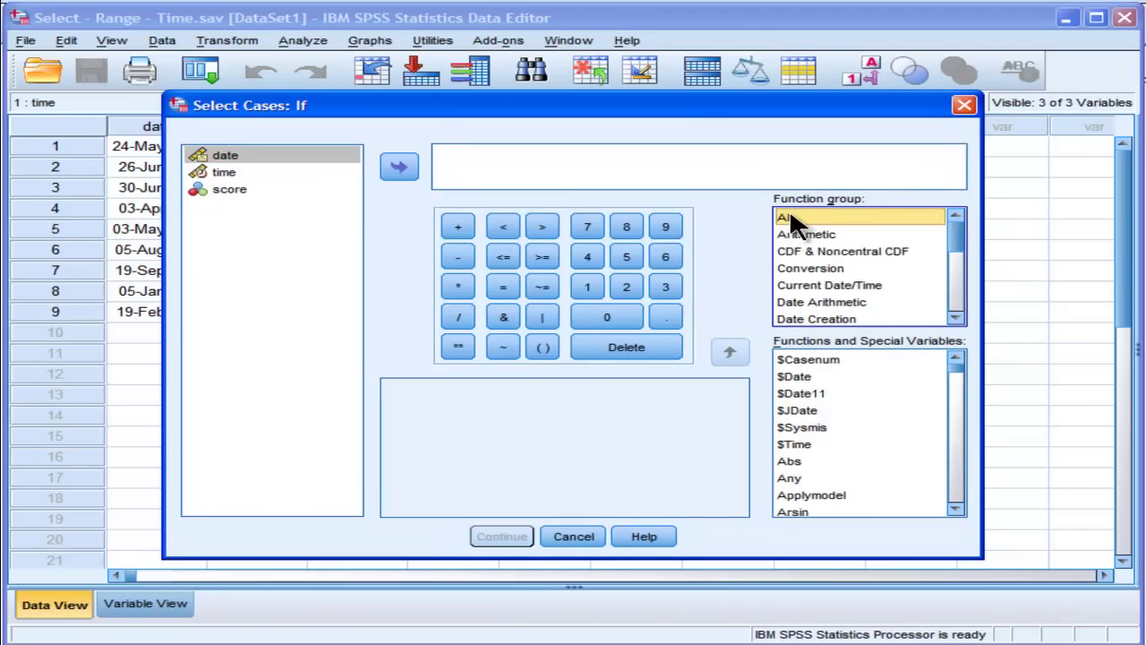
pyautogui.moveTo(952, 246); pyautogui.dragTo(956, 289)
pyautogui.click(823, 282)
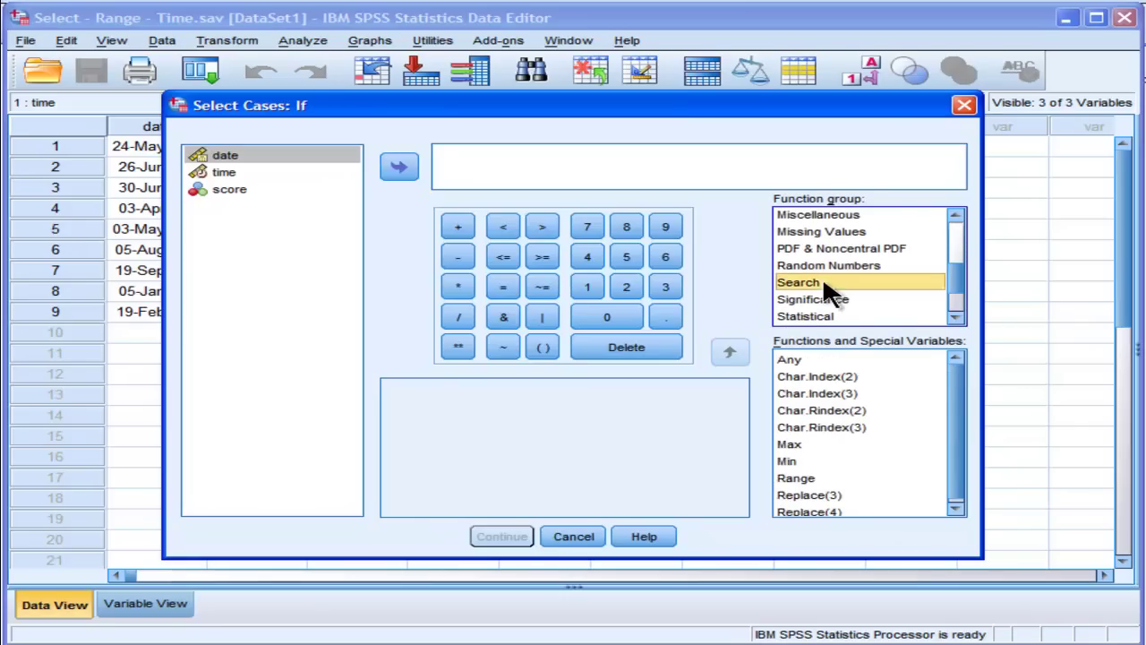
# Step: Insert RANGE(?,?,?) and replace its first argument with the date variable
pyautogui.doubleClick(795, 478)
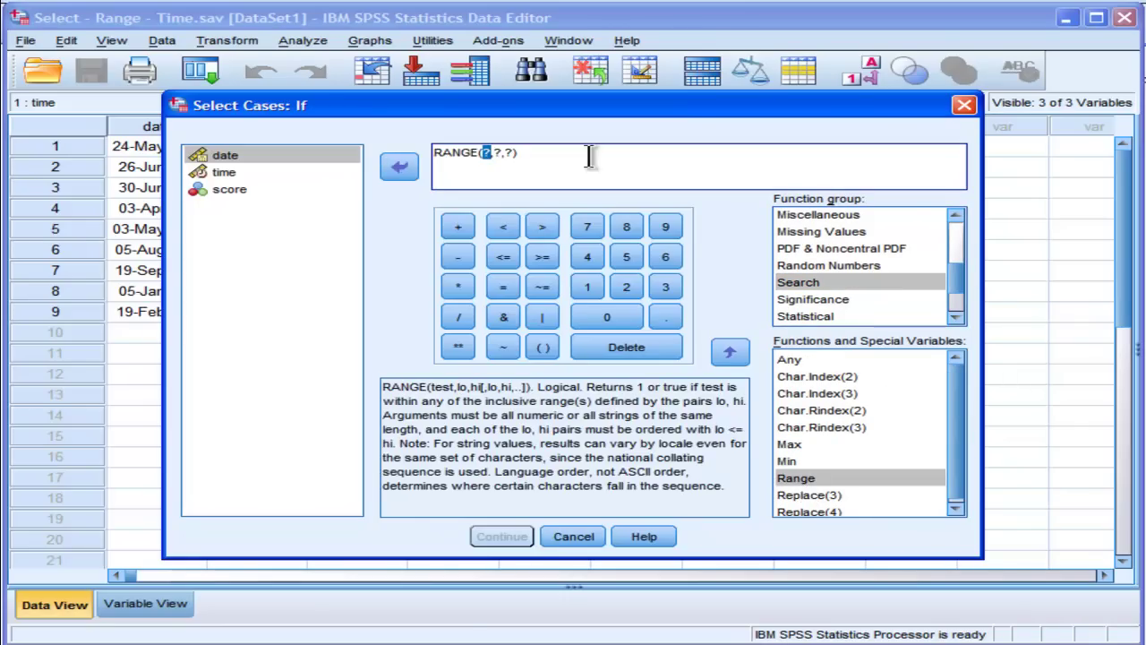
pyautogui.press('Right')
pyautogui.press('Right')
pyautogui.press('Right')
pyautogui.press('Right')
pyautogui.press('Right')
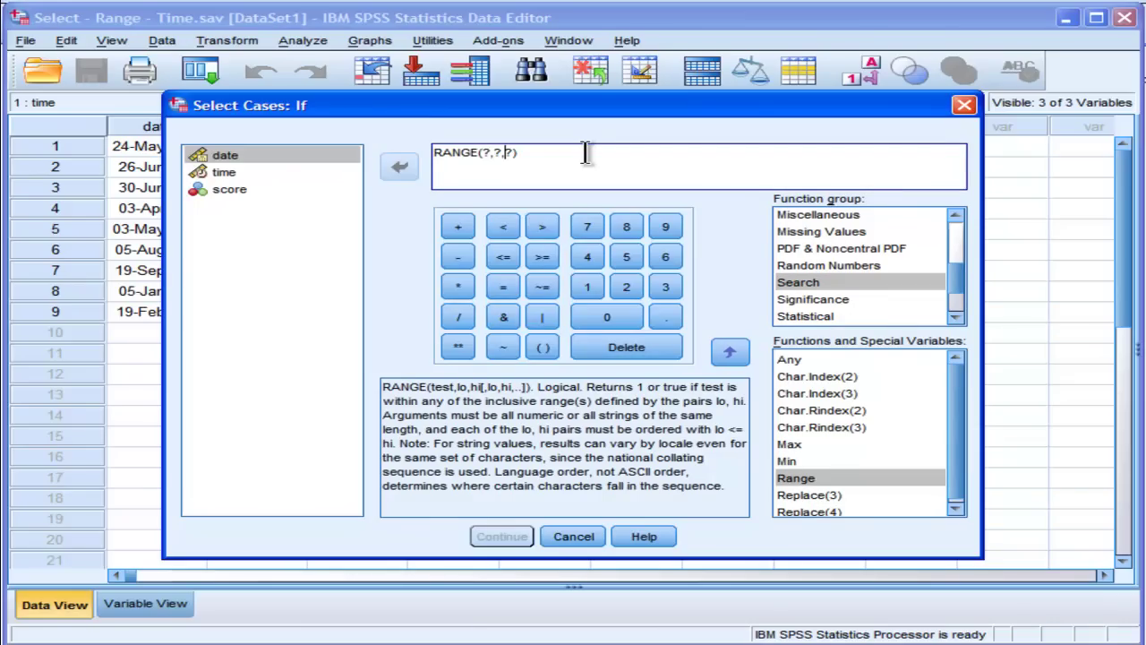
pyautogui.press('Left')
pyautogui.press('Left')
pyautogui.press('Left')
pyautogui.press('Left')
pyautogui.press('Left')
pyautogui.hotkey('shift', 'Right')
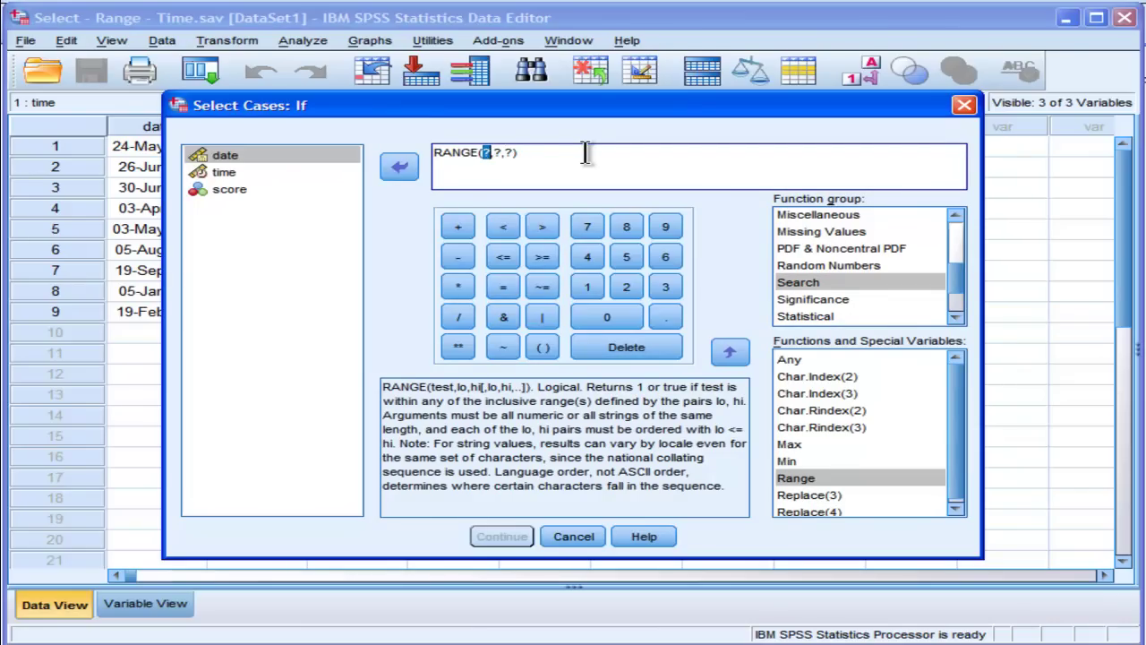
pyautogui.write('date')
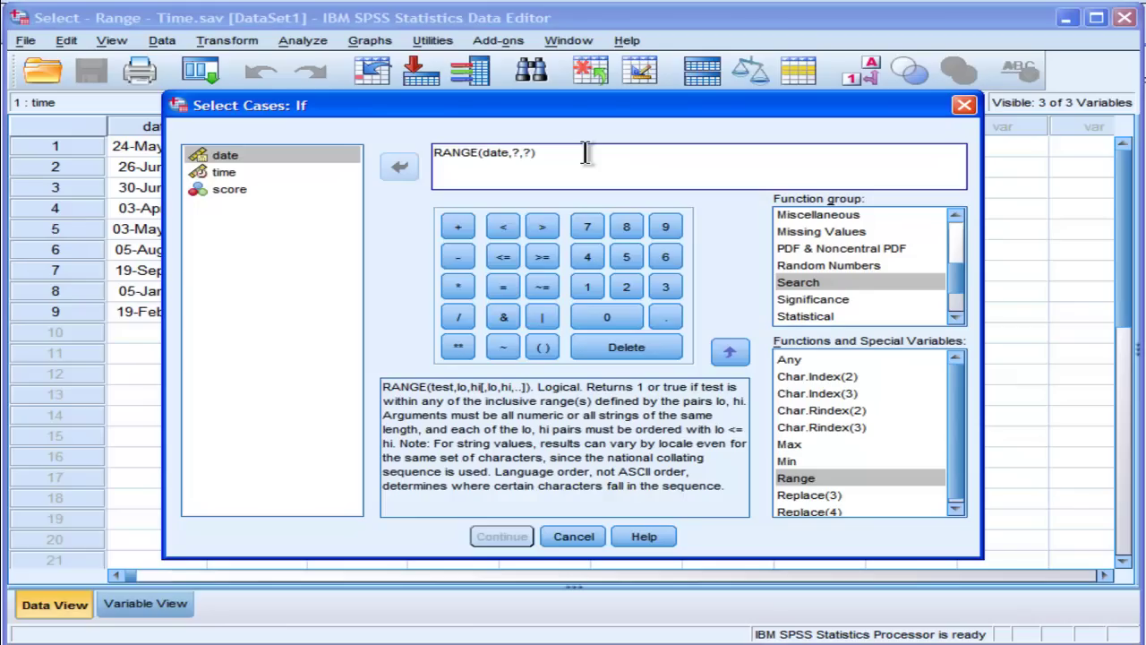
# Step: Begin the lower-bound argument as date.dmy( in place of the second placeholder
pyautogui.press('Right')
pyautogui.hotkey('shift', 'Right')
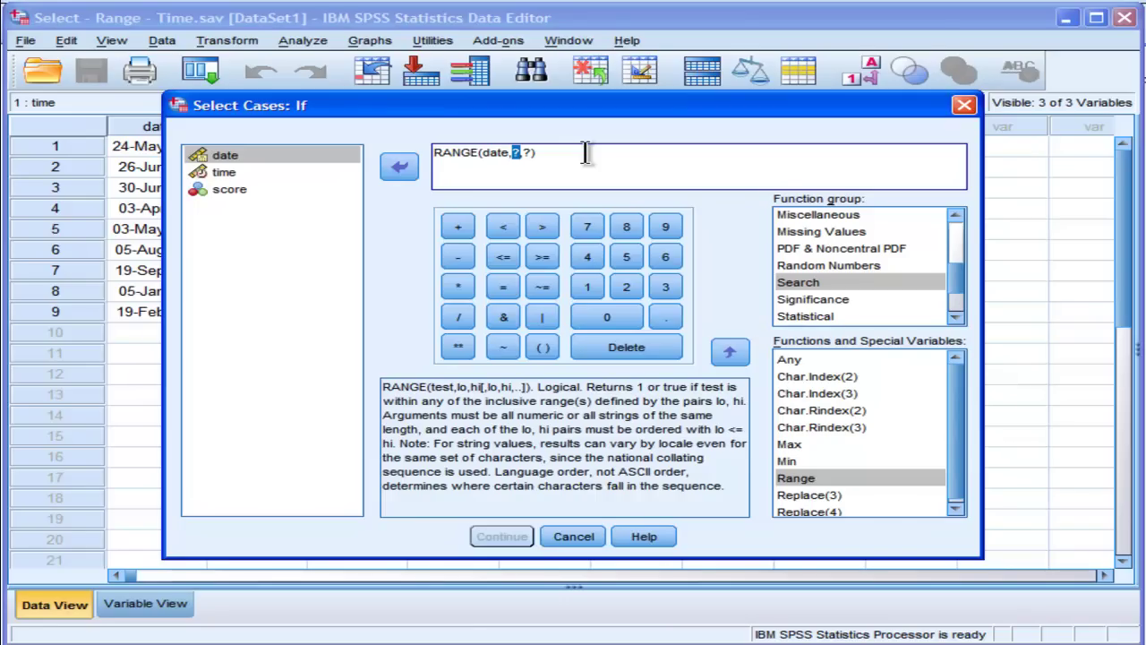
pyautogui.press('Right')
pyautogui.press('Right')
pyautogui.hotkey('shift', 'Right')
pyautogui.press('Left')
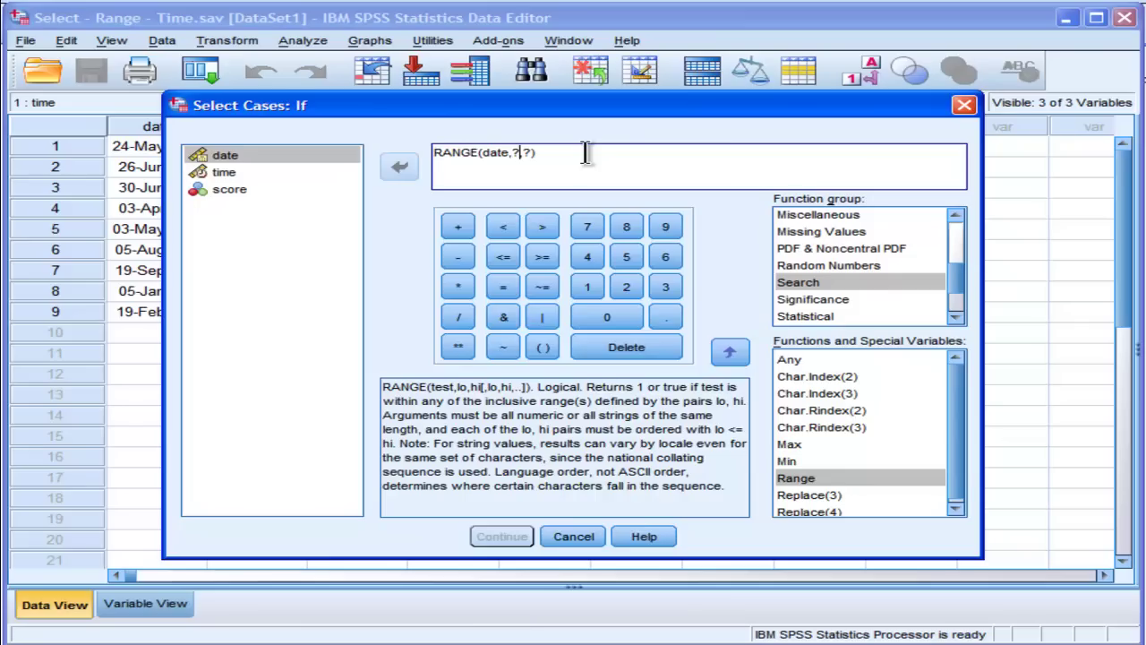
pyautogui.moveTo(570, 108); pyautogui.dragTo(629, 93)
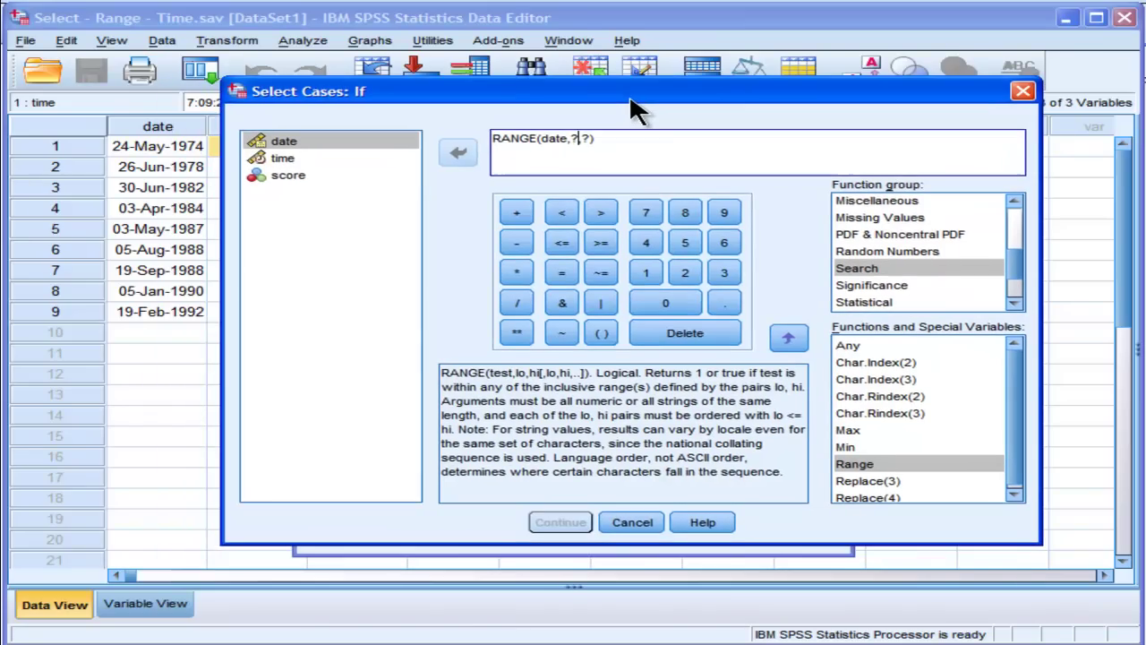
pyautogui.hotkey('shift', 'Right')
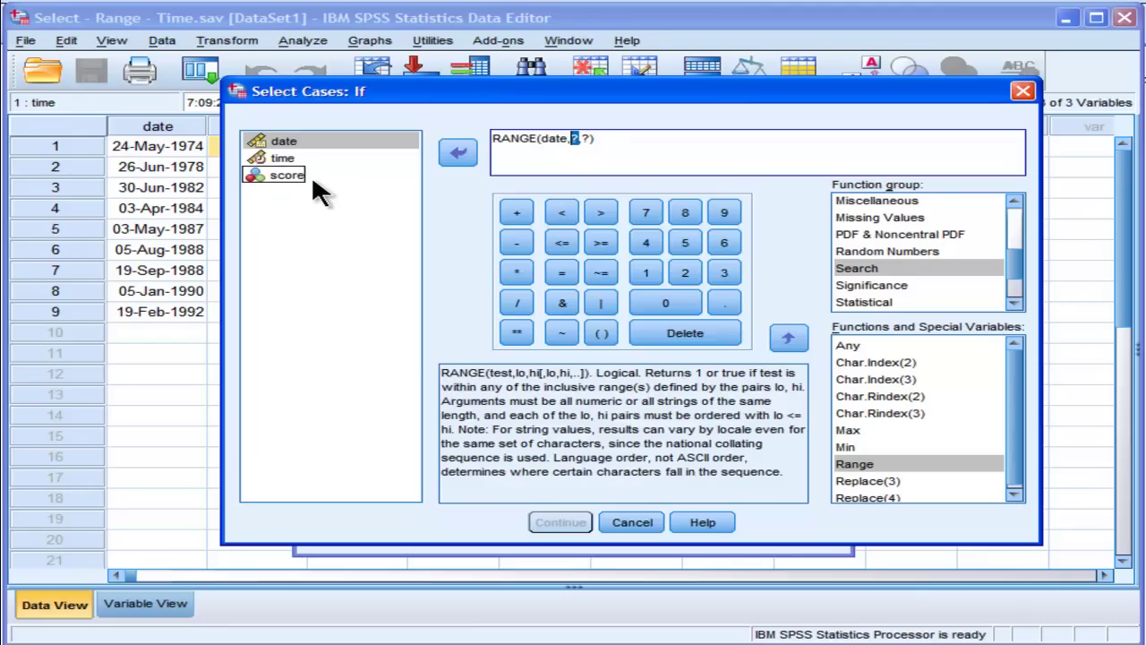
pyautogui.write('date.dm')
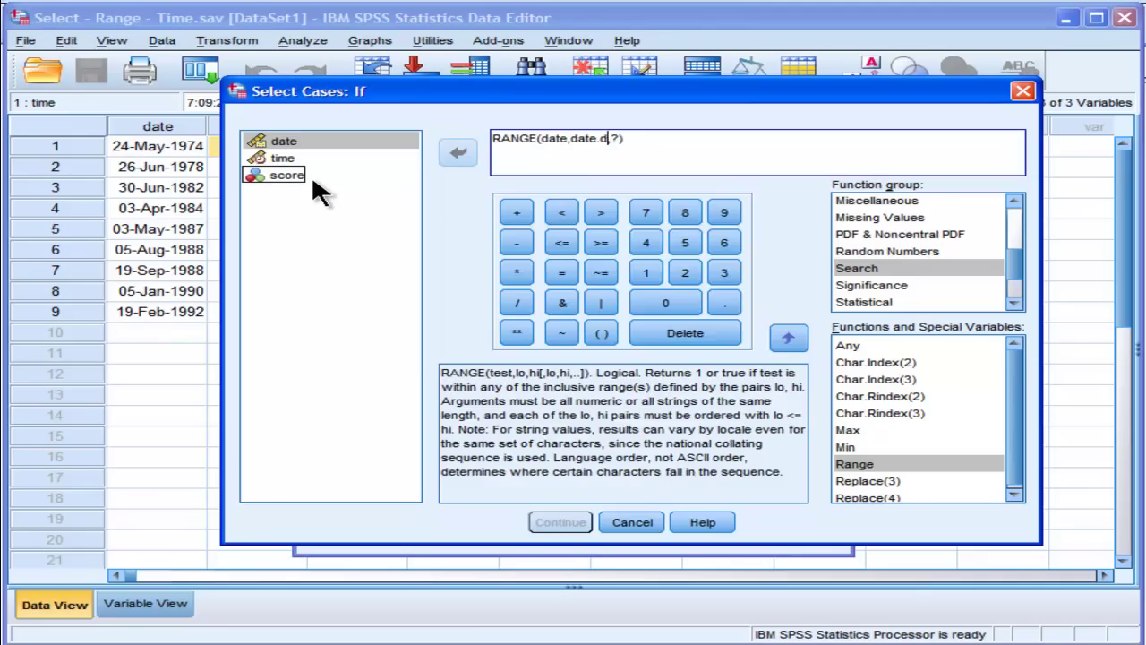
pyautogui.write('y(')
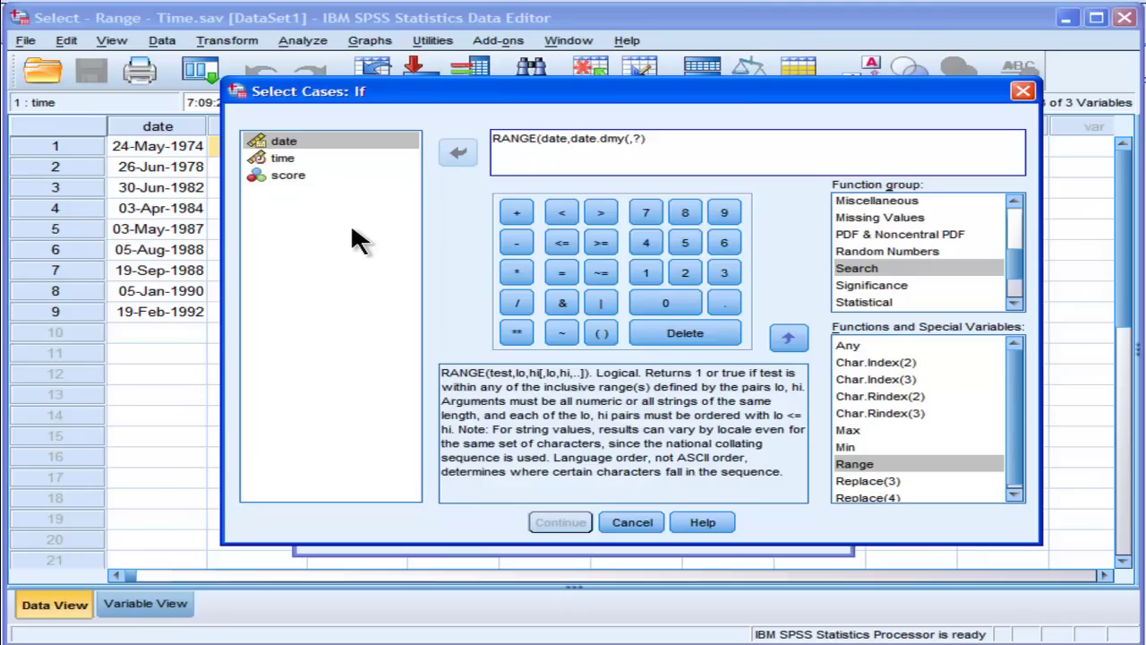
# Step: Complete the bounds as date.dmy(1,1,1981) and date.dmy(30,6,1989), closing the RANGE expression
pyautogui.write('1,1,19')
pyautogui.write('82')
pyautogui.press('BackSpace')
pyautogui.write('1')
pyautogui.press('Right')
pyautogui.write('), dt')
pyautogui.press('BackSpace')
pyautogui.press('BackSpace')
pyautogui.press('BackSpace')
pyautogui.write('date.dmy')
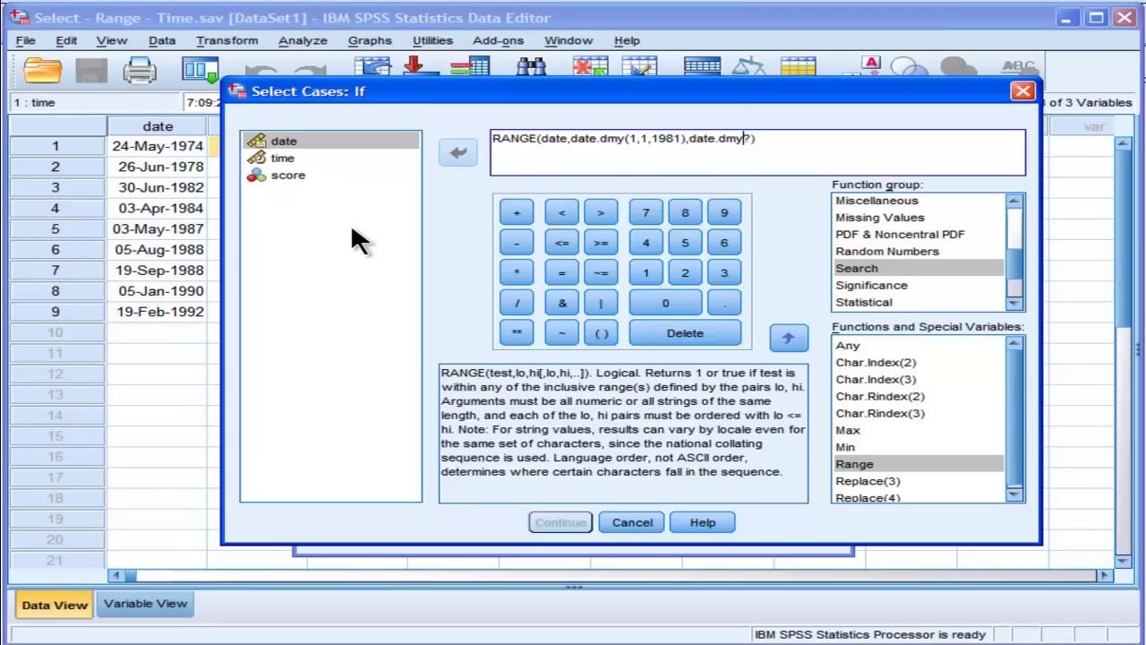
pyautogui.write('(30,6,1989')
pyautogui.press('Delete')
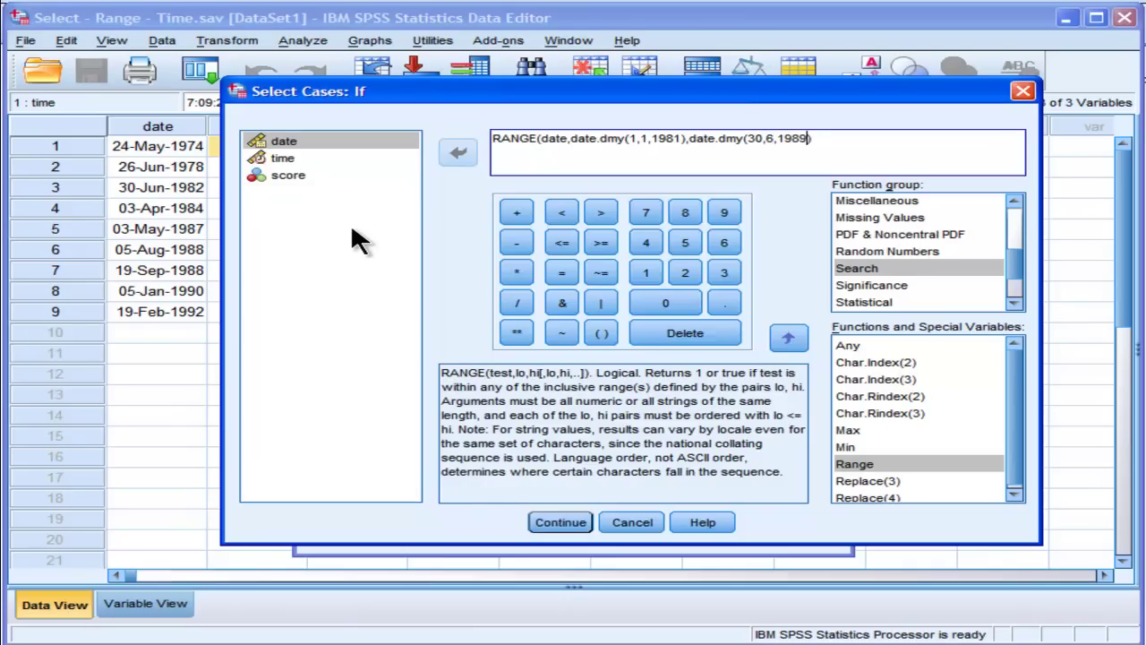
pyautogui.write(')')
# Step: Check the finished RANGE(date,…) expression and confirm it with Continue
pyautogui.moveTo(531, 143); pyautogui.dragTo(545, 144)
pyautogui.press('Right')
pyautogui.click(852, 143)
pyautogui.moveTo(493, 138); pyautogui.dragTo(788, 147)
pyautogui.click(846, 141)
pyautogui.doubleClick(586, 141)
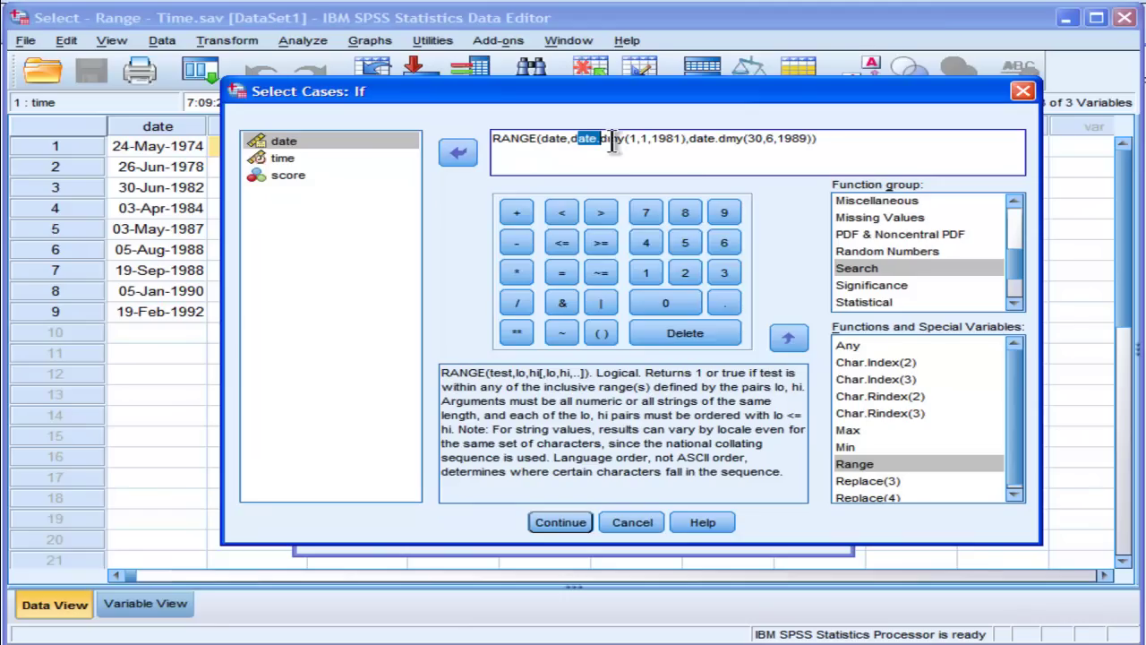
pyautogui.click(665, 140)
pyautogui.click(553, 526)
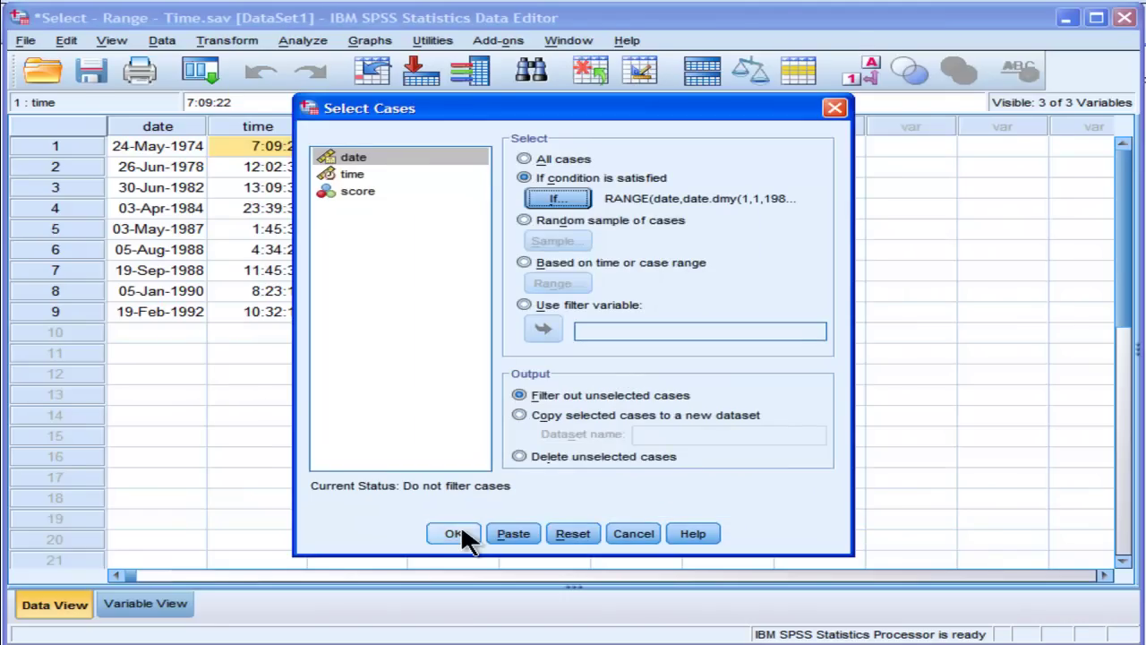
# Step: Run the date filter so filter_$ keeps cases 3–7, then bring up the Data menu
pyautogui.click(454, 533)
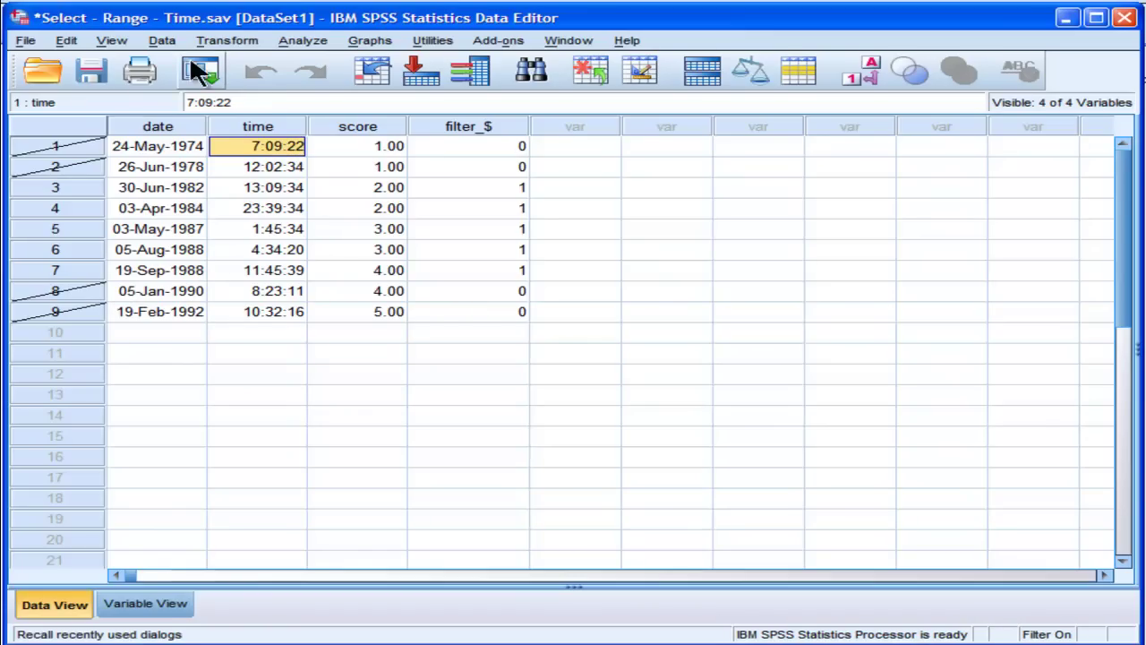
pyautogui.click(162, 42)
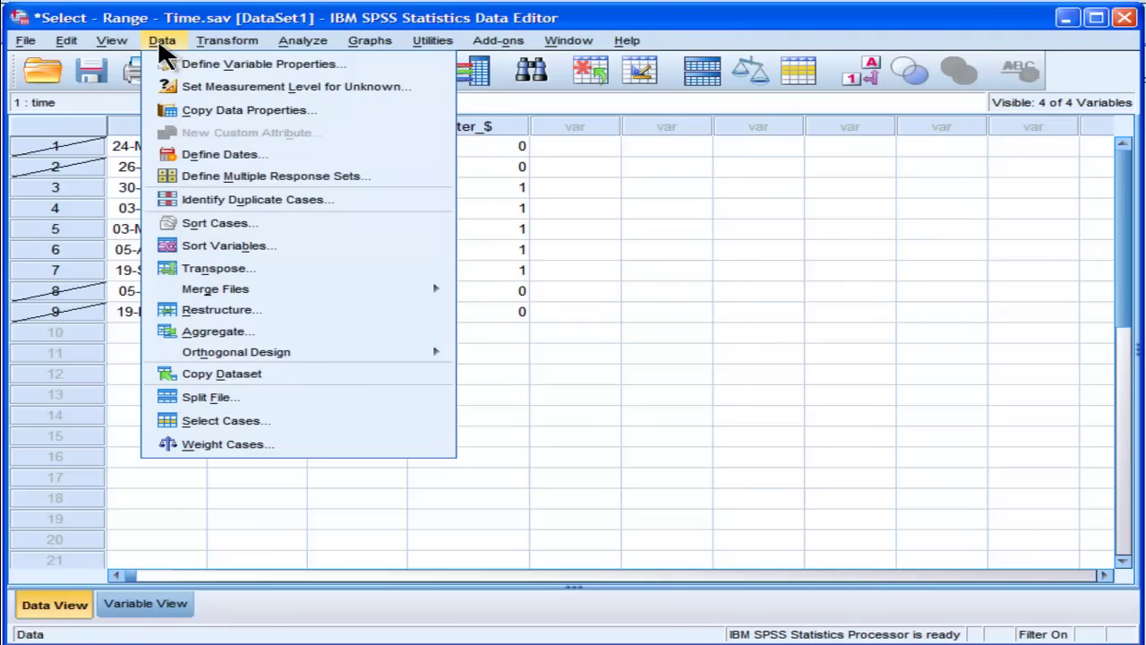
# Step: Reopen the Select Cases condition and replace the tested variable date with time
pyautogui.click(205, 422)
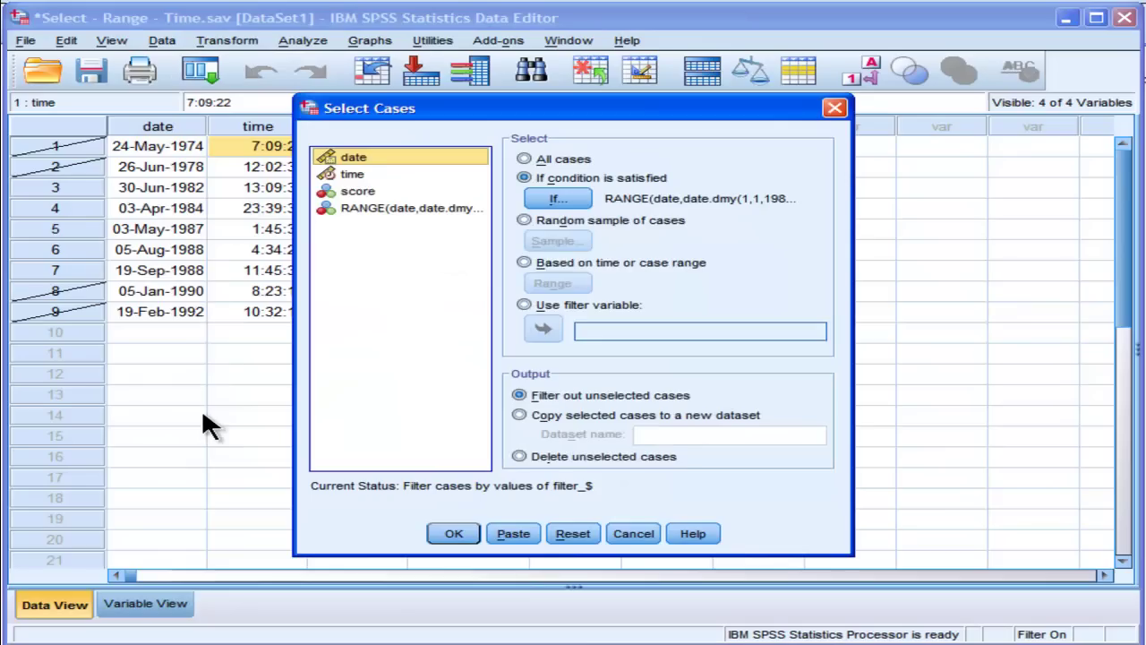
pyautogui.click(546, 197)
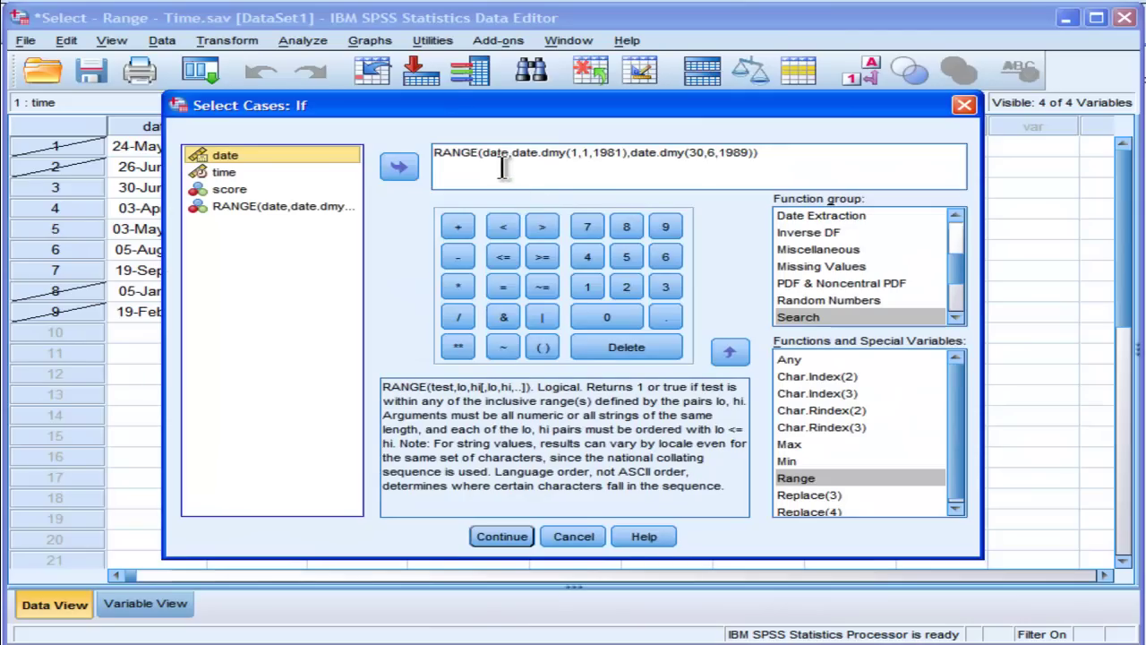
pyautogui.click(510, 159)
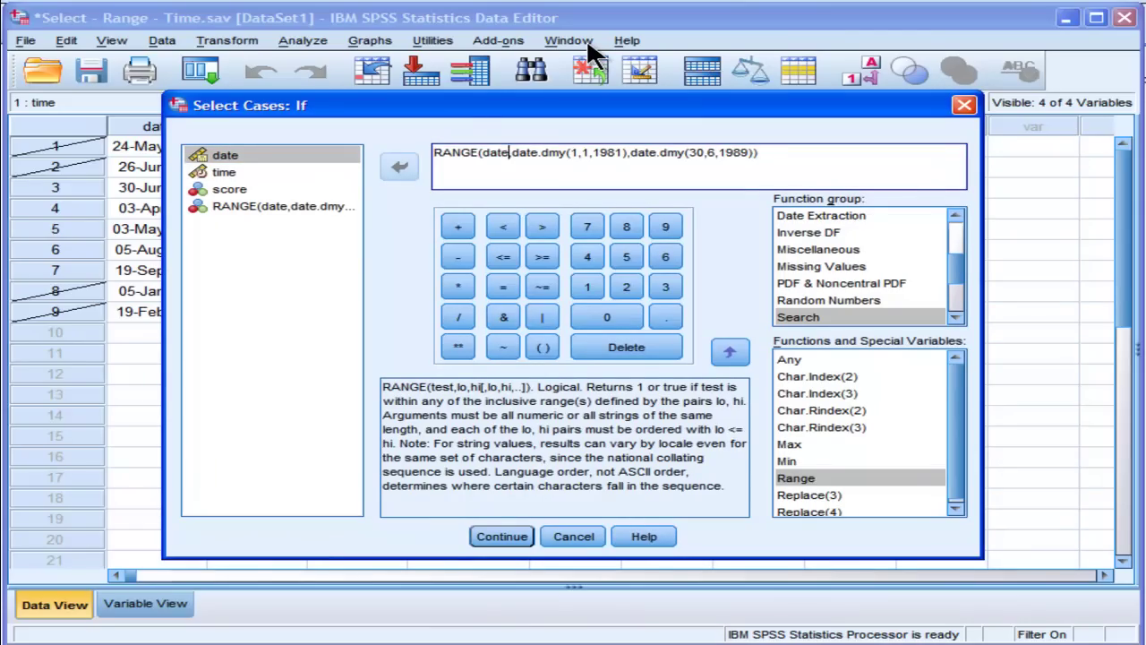
pyautogui.hotkey('shift', 'Left')
pyautogui.hotkey('shift', 'Left')
pyautogui.hotkey('shift', 'Left')
pyautogui.hotkey('shift', 'Left')
pyautogui.press('BackSpace')
pyautogui.write('time')
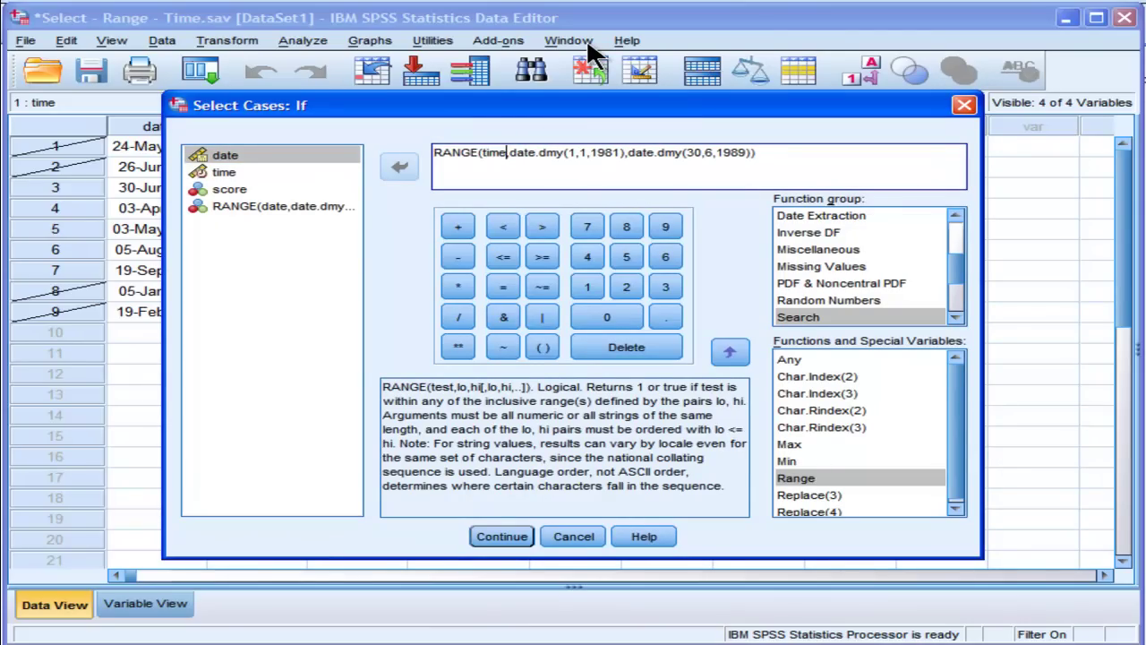
pyautogui.moveTo(582, 112); pyautogui.dragTo(788, 81)
pyautogui.click(356, 114)
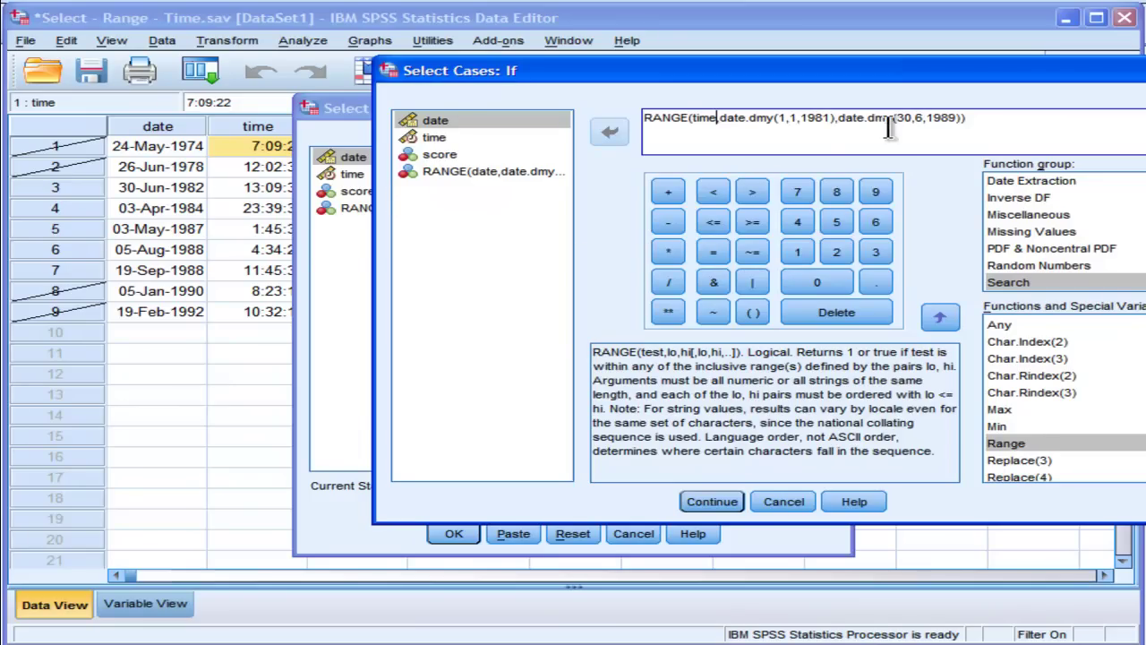
# Step: Change the lower bound's date.dmy function to time.hms
pyautogui.press('Right')
pyautogui.press('Right')
pyautogui.hotkey('shift', 'Left')
pyautogui.press('Left')
pyautogui.press('Left')
pyautogui.press('Left')
pyautogui.hotkey('shift', 'Left')
pyautogui.hotkey('shift', 'Left')
pyautogui.hotkey('shift', 'Left')
pyautogui.hotkey('shift', 'Left')
pyautogui.write('time')
pyautogui.press('Right')
pyautogui.hotkey('shift', 'Right')
pyautogui.hotkey('shift', 'Right')
pyautogui.hotkey('shift', 'Right')
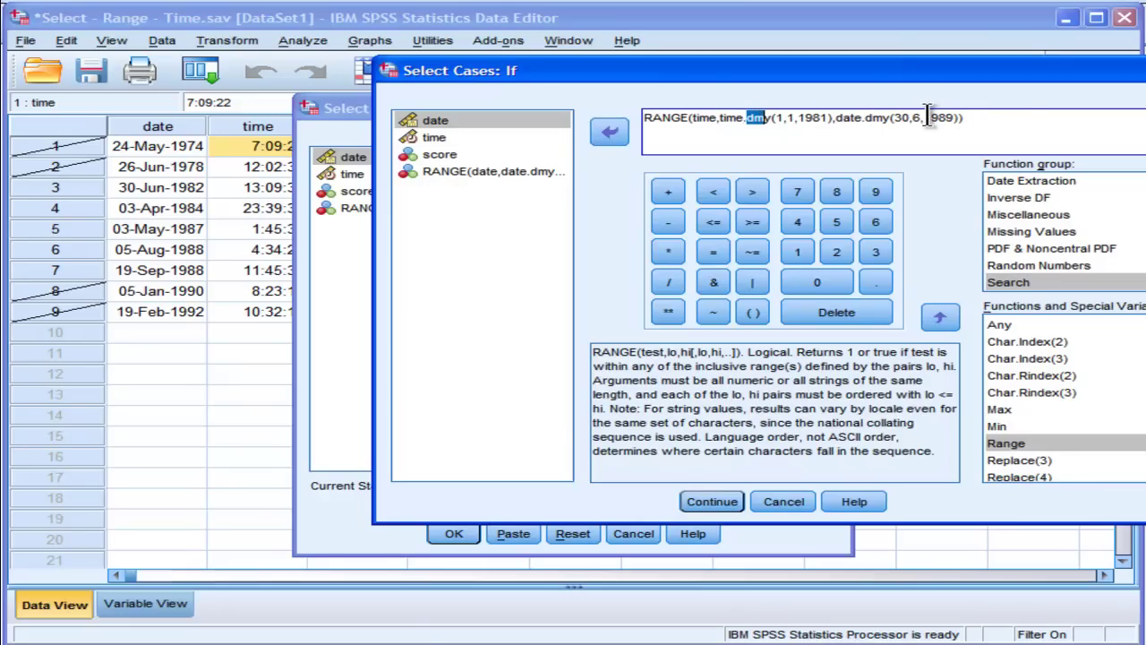
pyautogui.hotkey('shift', 'Right')
pyautogui.write('hms')
# Step: Set the lower-bound values so it reads time.hms(1,30,0)
pyautogui.press('Left')
pyautogui.press('Left')
pyautogui.press('Left')
pyautogui.press('Left')
pyautogui.press('Left')
pyautogui.press('Left')
pyautogui.press('Left')
pyautogui.press('Left')
pyautogui.press('Left')
pyautogui.hotkey('shift', 'Left')
pyautogui.hotkey('shift', 'Left')
pyautogui.hotkey('shift', 'Left')
pyautogui.hotkey('shift', 'Left')
pyautogui.press('Right')
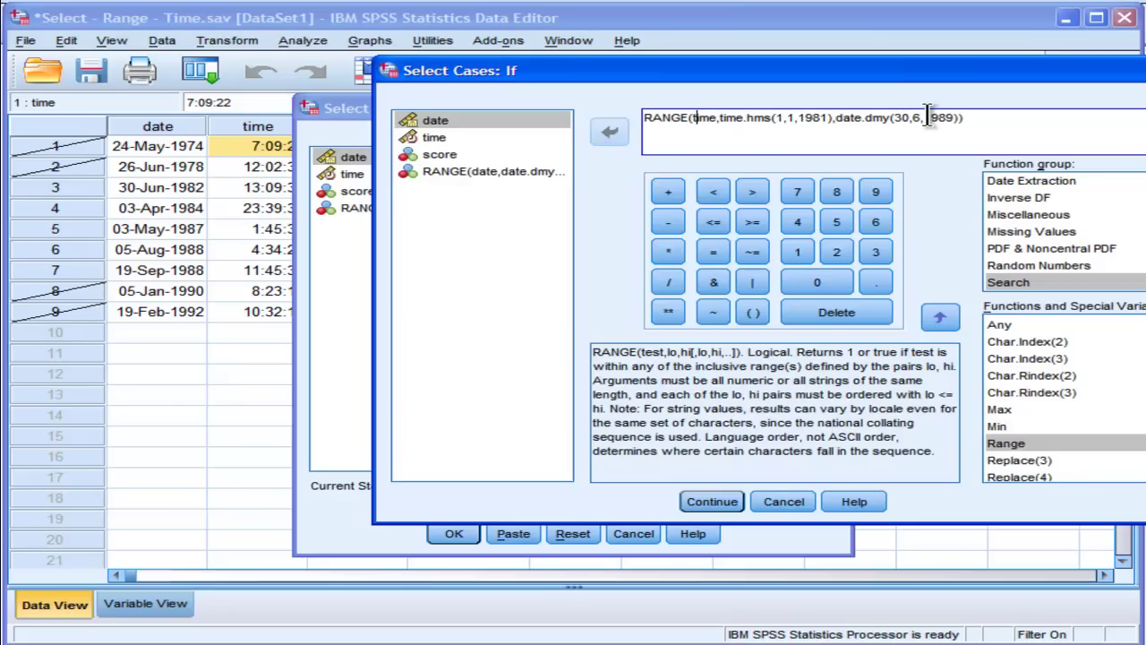
pyautogui.hotkey('shift', 'Right')
pyautogui.hotkey('shift', 'Right')
pyautogui.hotkey('shift', 'Right')
pyautogui.hotkey('shift', 'Right')
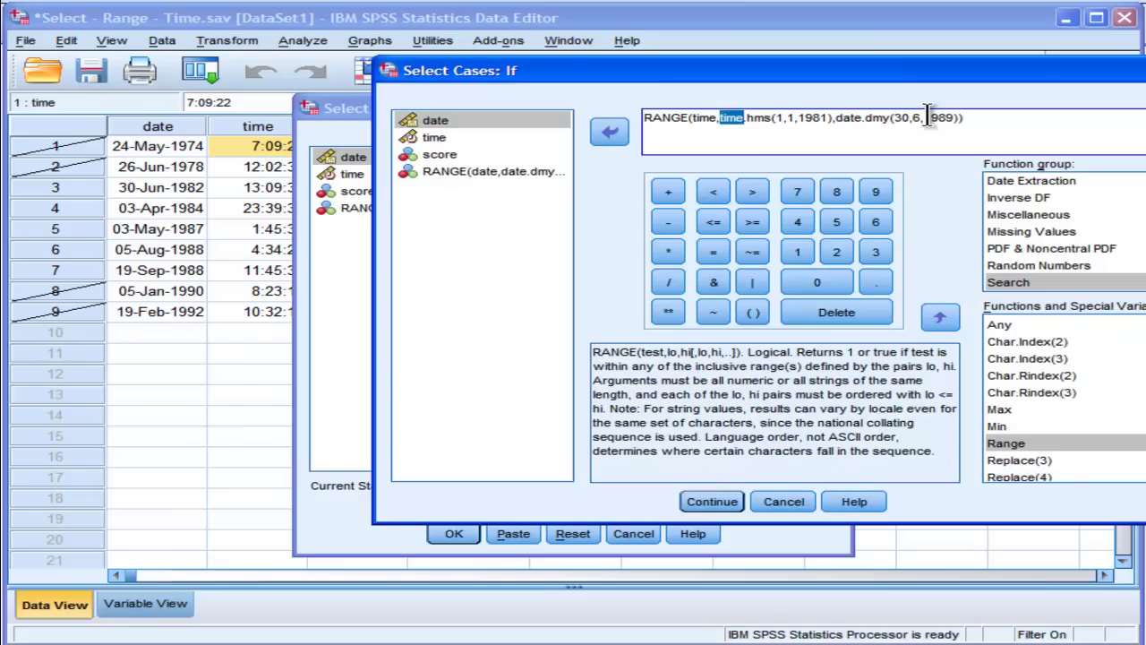
pyautogui.press('Right')
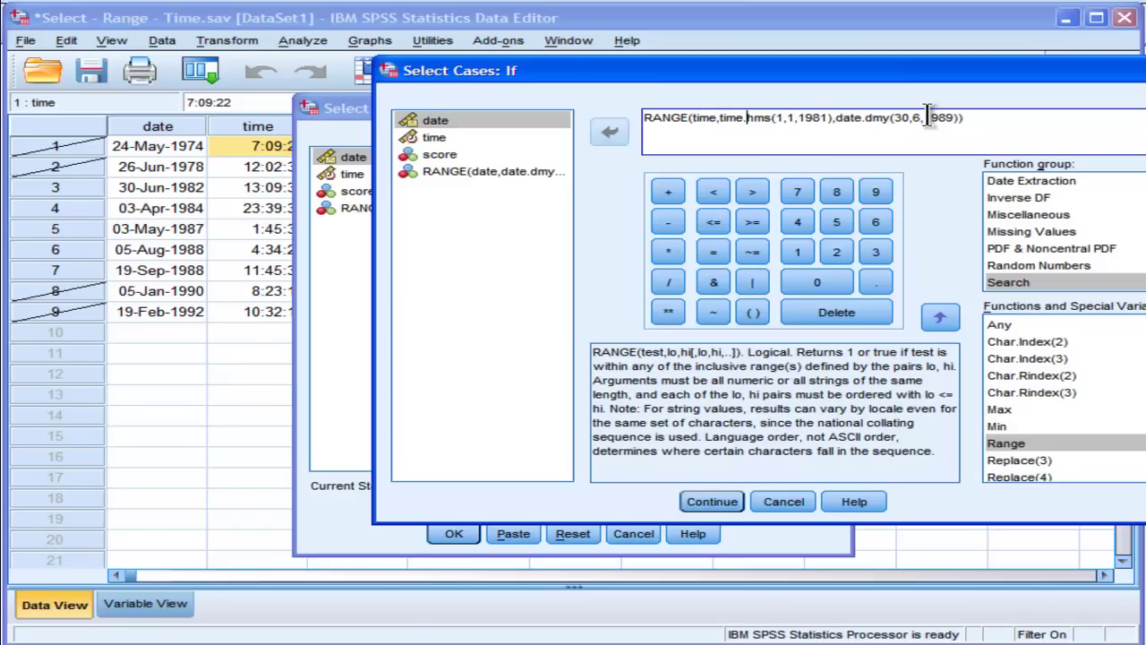
pyautogui.hotkey('shift', 'Right')
pyautogui.hotkey('shift', 'Right')
pyautogui.press('Right')
pyautogui.press('Right')
pyautogui.press('Right')
pyautogui.press('Right')
pyautogui.press('Right')
pyautogui.hotkey('shift', 'Right')
pyautogui.write('30')
pyautogui.press('Right')
pyautogui.press('Right')
pyautogui.press('Right')
pyautogui.press('Right')
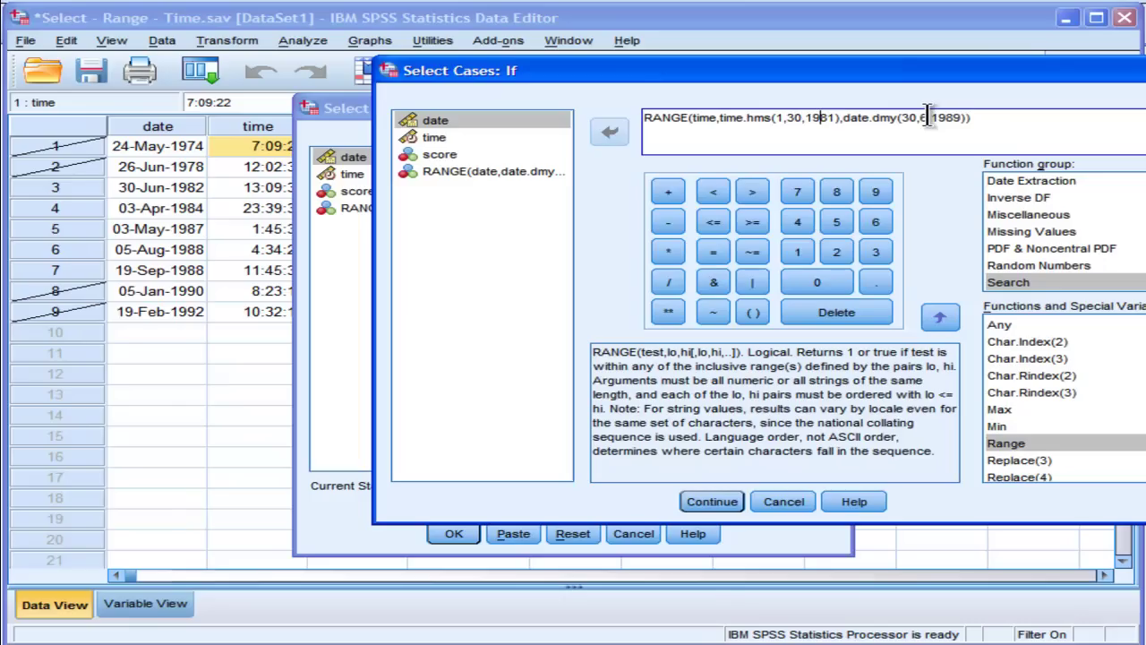
pyautogui.press('Delete')
pyautogui.press('BackSpace')
pyautogui.press('BackSpace')
pyautogui.press('BackSpace')
pyautogui.write('0')
# Step: Rewrite the upper bound as time.hms(9,30,0)
pyautogui.press('Right')
pyautogui.press('Right')
pyautogui.press('Right')
pyautogui.press('Right')
pyautogui.hotkey('shift', 'Left')
pyautogui.hotkey('shift', 'Left')
pyautogui.hotkey('shift', 'Left')
pyautogui.hotkey('shift', 'Left')
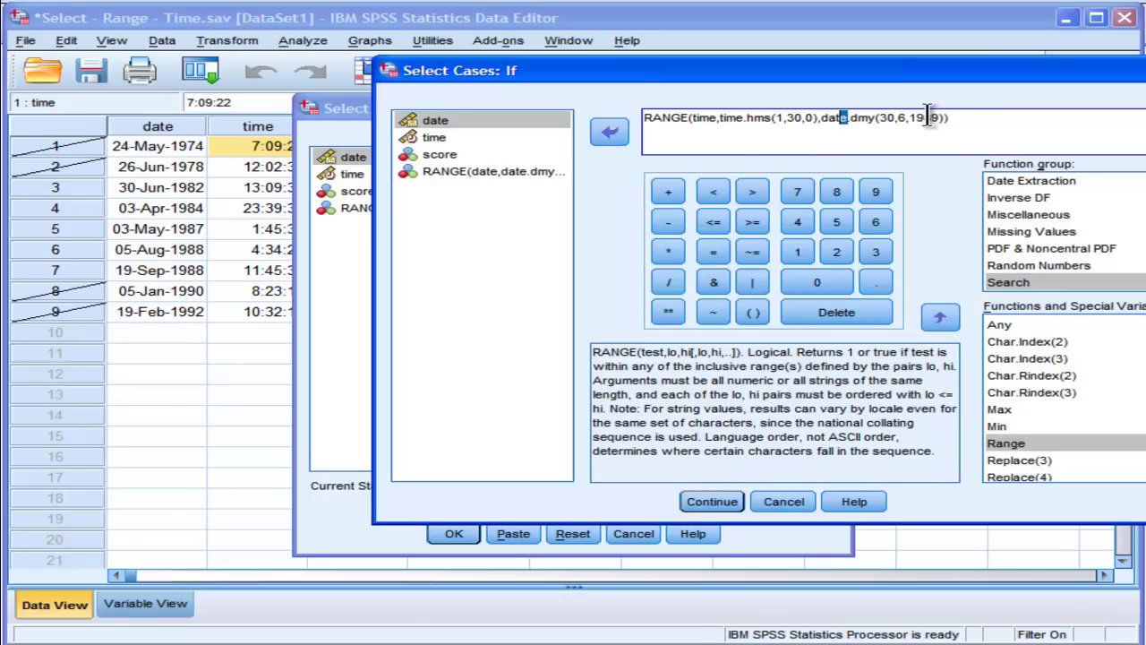
pyautogui.write('time')
pyautogui.press('Right')
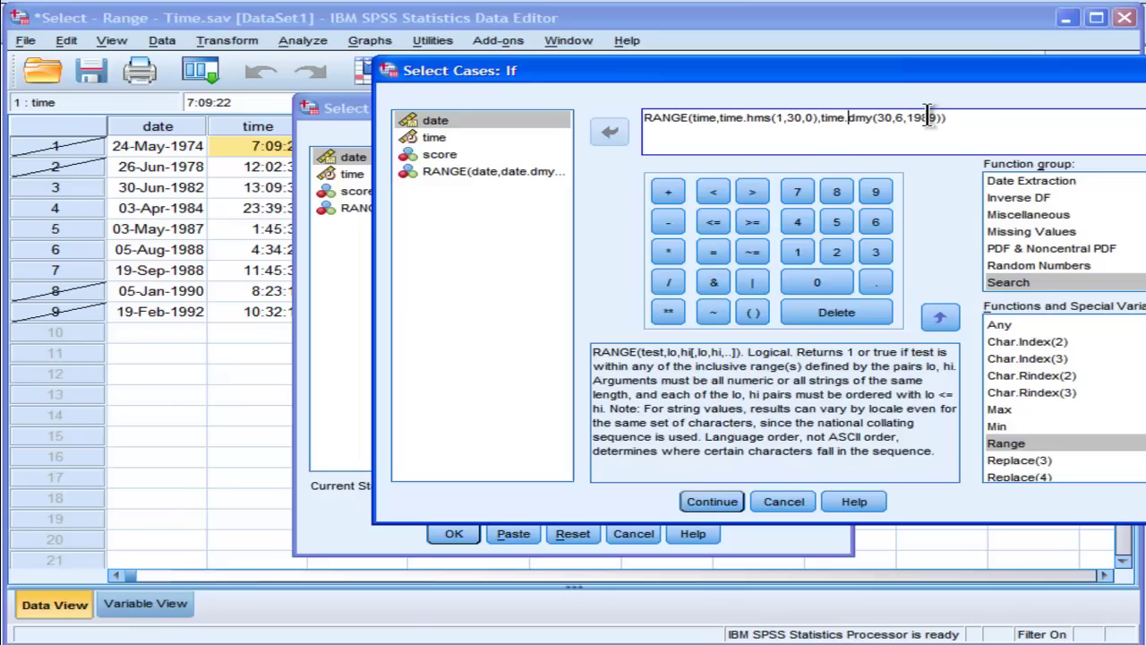
pyautogui.hotkey('shift', 'Right')
pyautogui.hotkey('shift', 'Right')
pyautogui.hotkey('shift', 'Right')
pyautogui.write('hms')
pyautogui.press('Right')
pyautogui.press('Right')
pyautogui.press('Right')
pyautogui.press('BackSpace')
pyautogui.press('BackSpace')
pyautogui.write('9')
pyautogui.press('BackSpace')
pyautogui.write('30')
pyautogui.press('Right')
pyautogui.press('Right')
pyautogui.press('BackSpace')
pyautogui.press('BackSpace')
pyautogui.press('BackSpace')
pyautogui.press('BackSpace')
pyautogui.write('0')
# Step: Confirm and apply the time RANGE filter, keeping cases 1, 5, 6 and 8
pyautogui.click(708, 503)
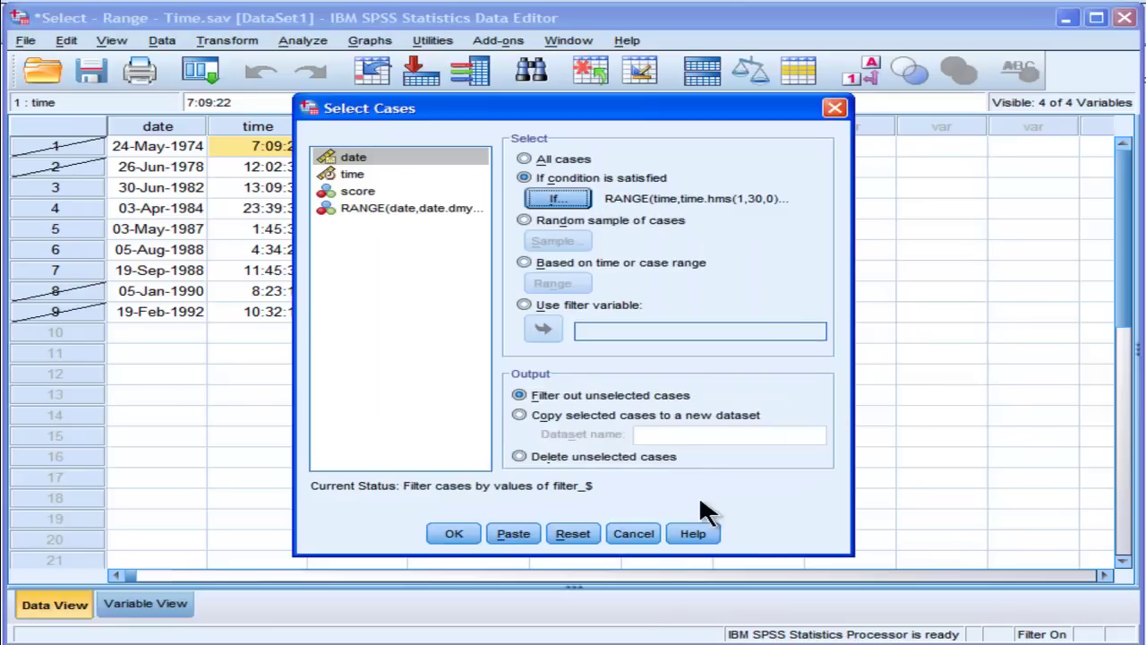
pyautogui.click(452, 533)
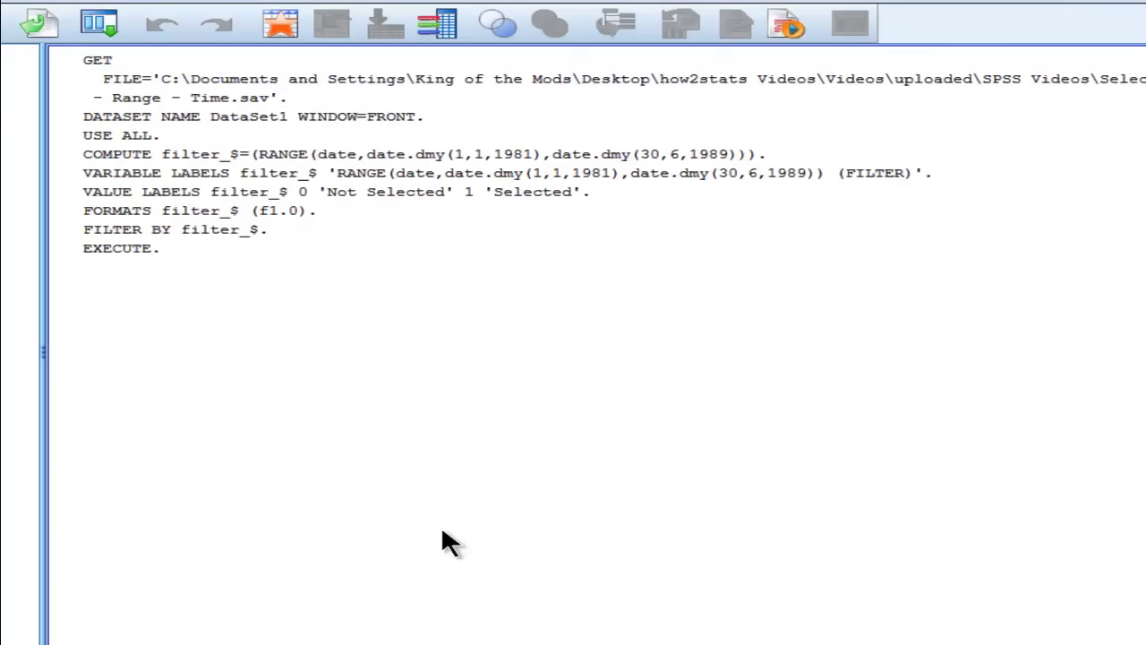
pyautogui.click(805, 632)
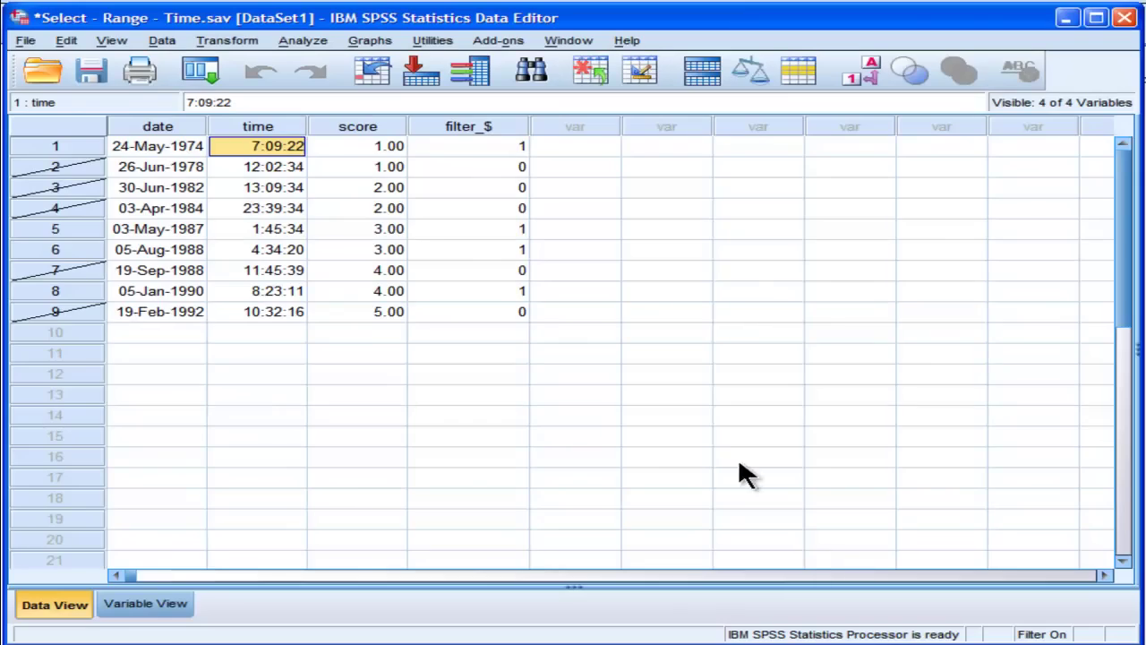
pyautogui.click(275, 227)
pyautogui.press('Down')
pyautogui.press('Up')
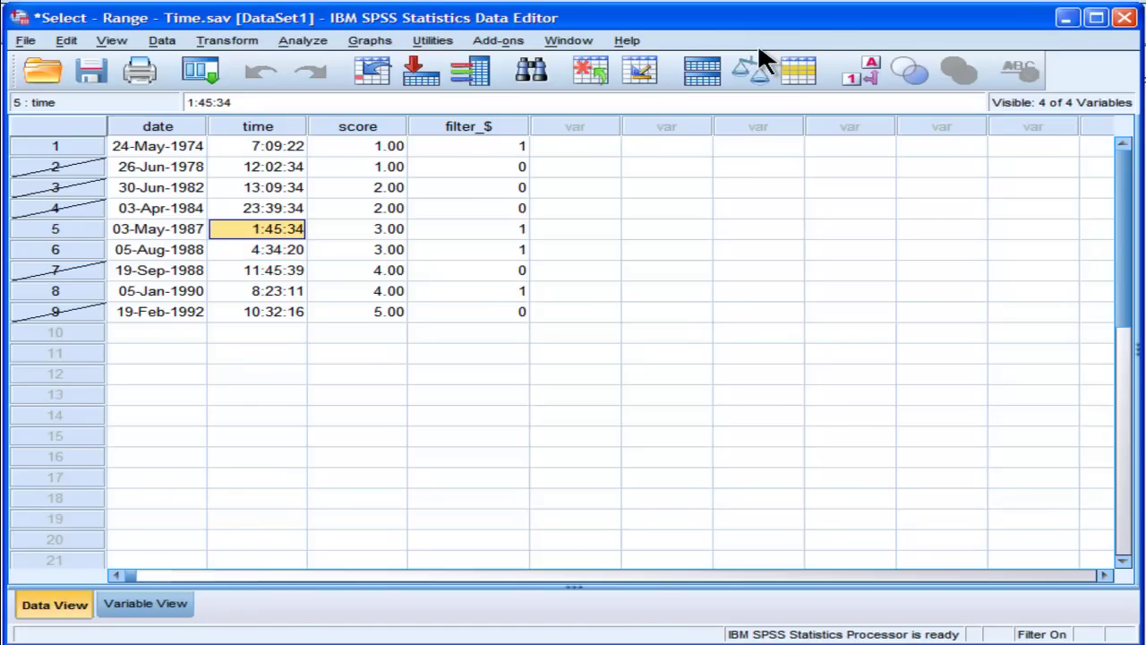
pyautogui.press('Up')
pyautogui.press('Up')
pyautogui.press('Up')
pyautogui.press('Up')
pyautogui.press('Down')
pyautogui.press('Down')
pyautogui.press('Down')
pyautogui.press('Down')
pyautogui.press('Down')
pyautogui.press('Down')
pyautogui.press('Down')
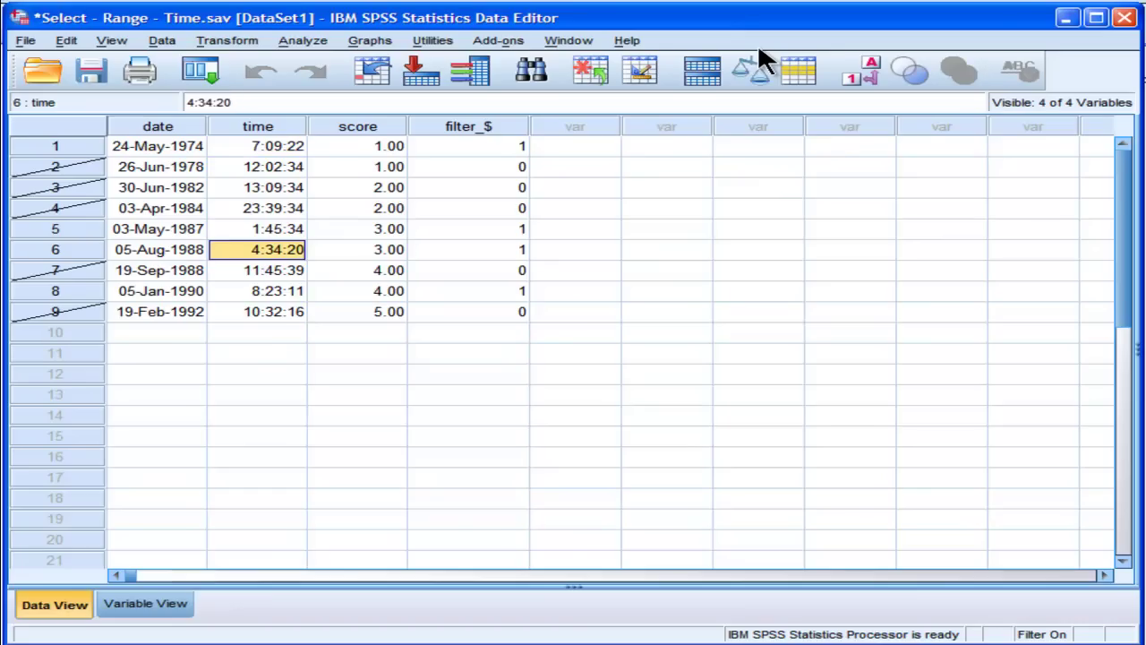
pyautogui.press('Down')
pyautogui.press('Up')
pyautogui.press('Up')
pyautogui.press('Up')
pyautogui.press('Up')
pyautogui.press('Up')
pyautogui.press('Up')
pyautogui.press('Up')
pyautogui.press('Up')
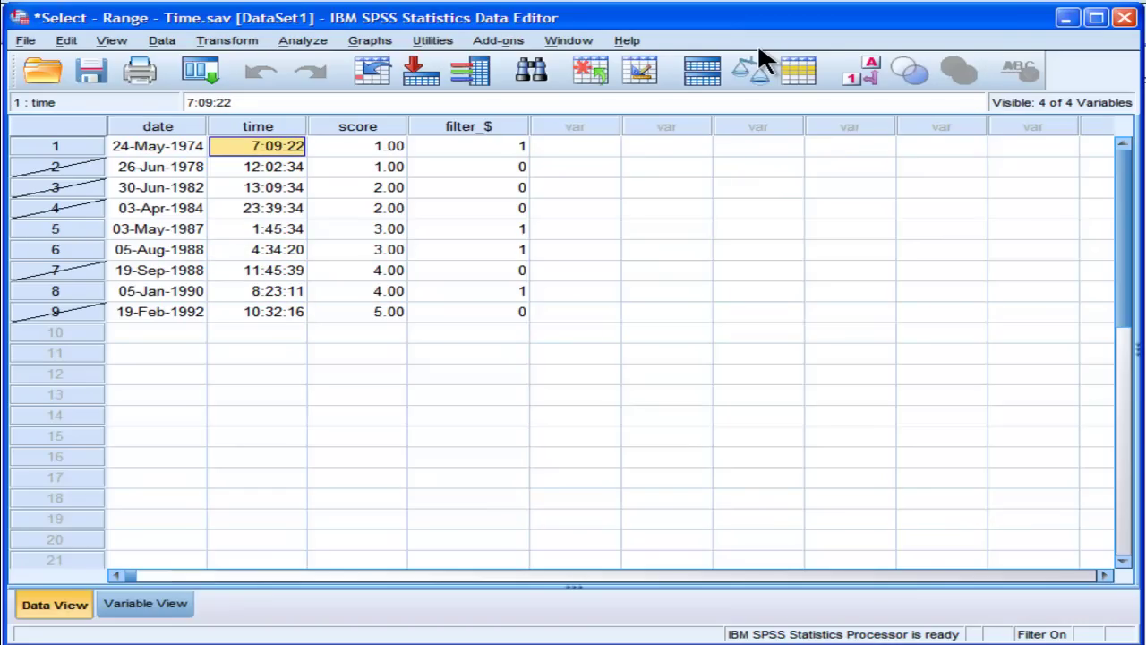